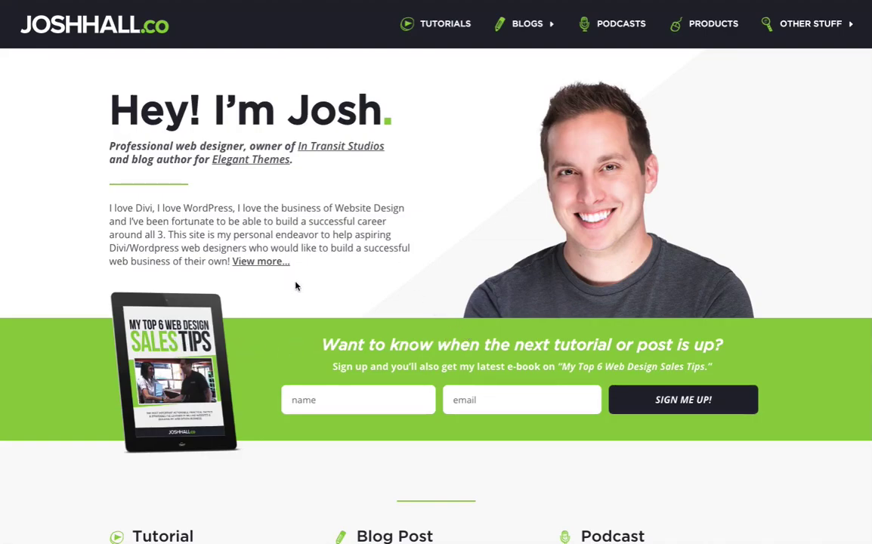
- Scroll the live joshhall.co homepage to view its overlapping e-book example
scroll(287, 304, "down", 1)
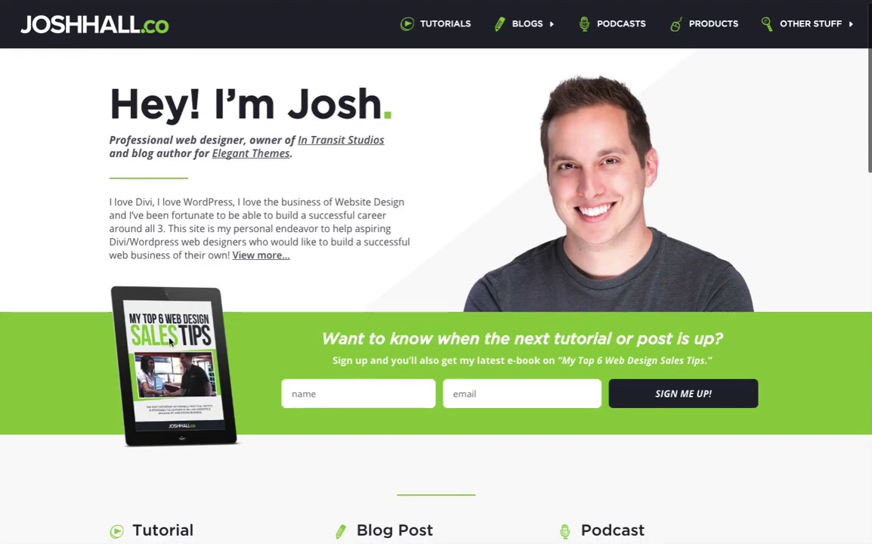
scroll(170, 343, "up", 1)
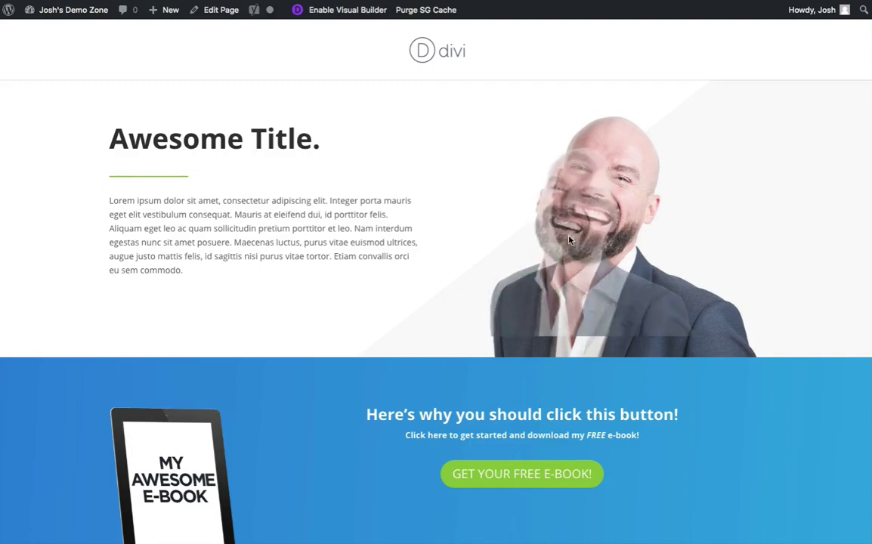
- Scroll the demo page and try the name and email fields of the live sign-up form
scroll(461, 230, "down", 2)
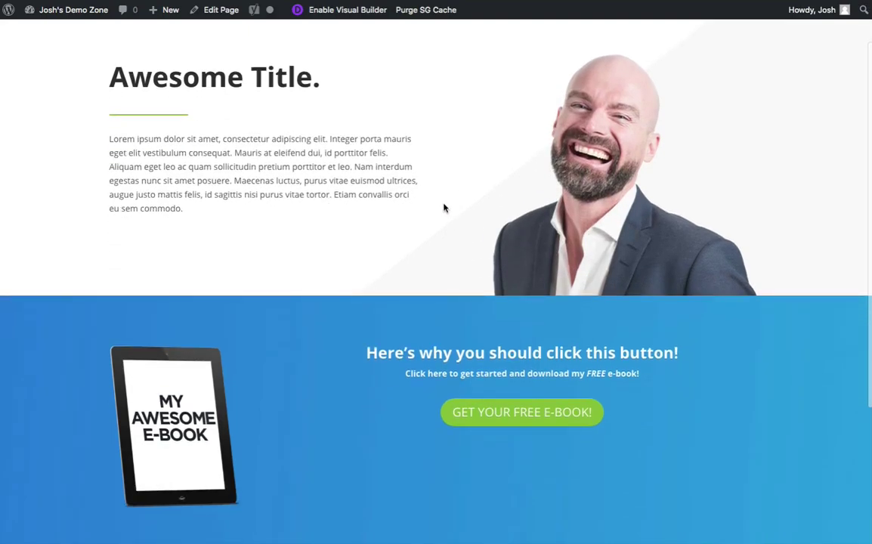
scroll(446, 204, "down", 2)
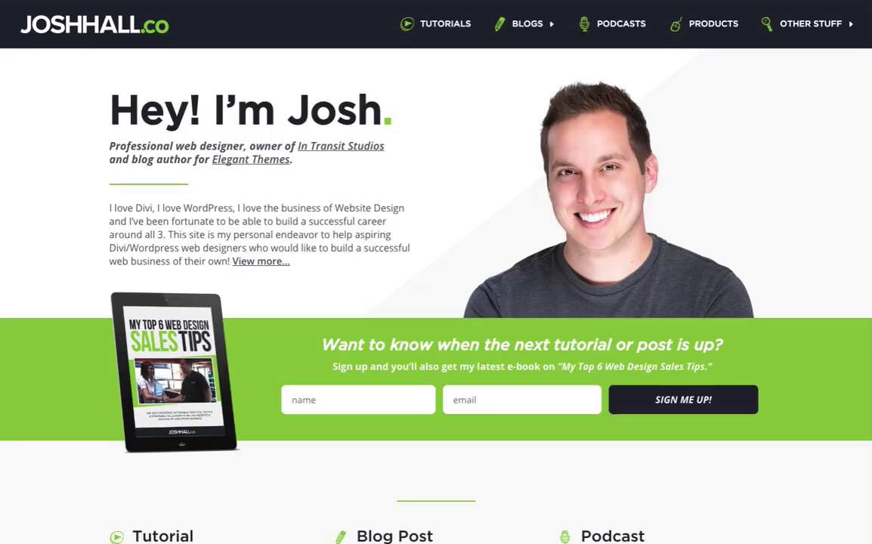
left_click(386, 407)
left_click(545, 397)
scroll(545, 397, "down", 1)
scroll(713, 406, "up", 1)
scroll(504, 399, "down", 1)
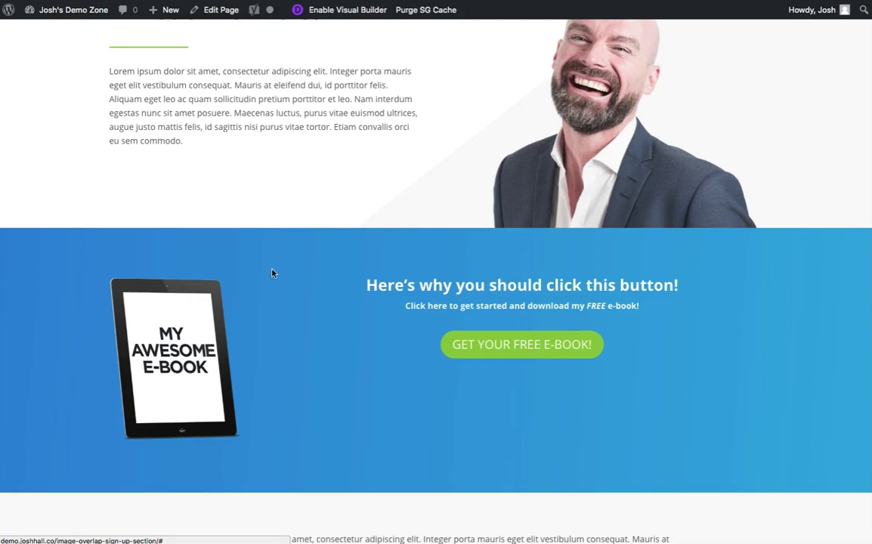
scroll(352, 294, "down", 2)
scroll(351, 293, "up", 1)
scroll(351, 293, "up", 5)
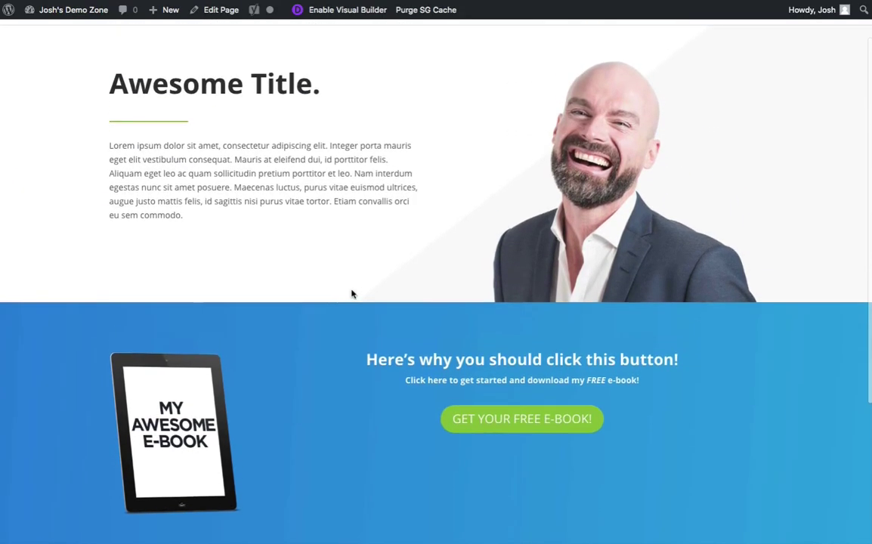
- Open the demo page for editing and scroll through its section layout in the backend builder
left_click(224, 12)
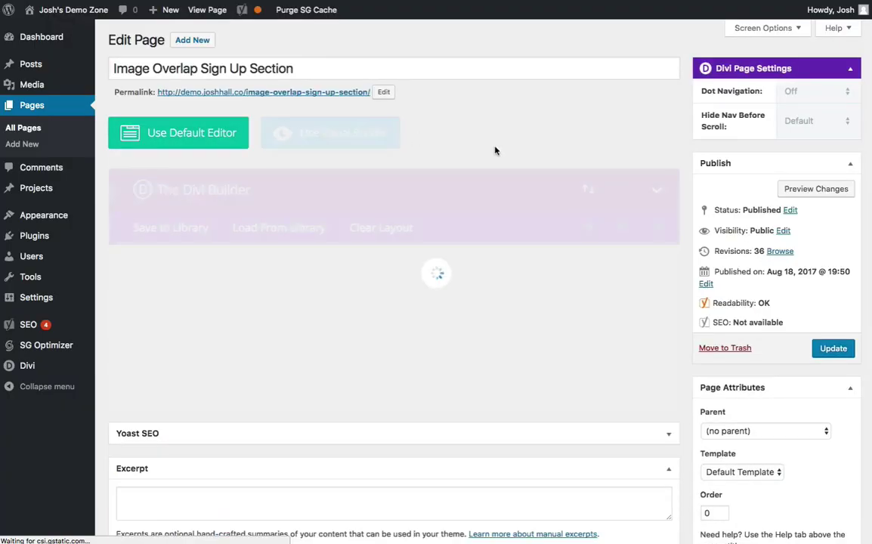
scroll(656, 169, "down", 3)
scroll(656, 169, "down", 2)
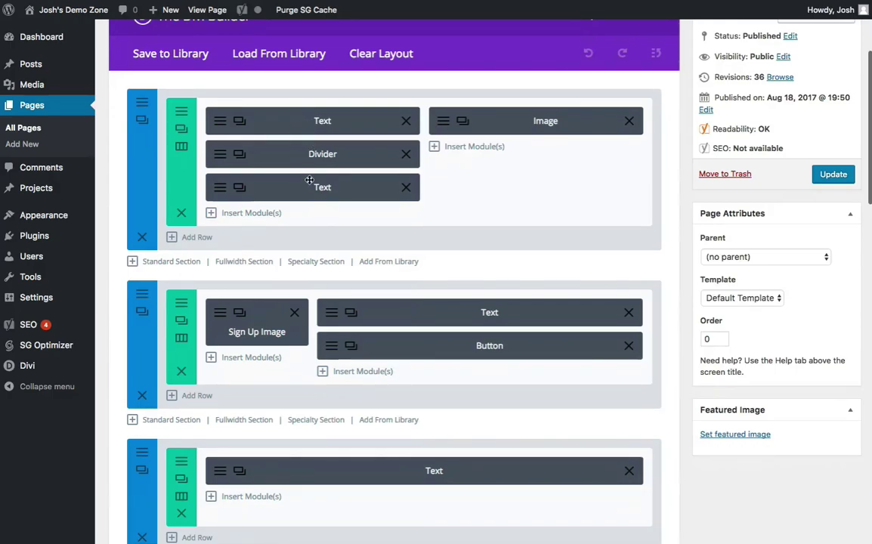
scroll(486, 352, "down", 1)
scroll(486, 352, "down", 1)
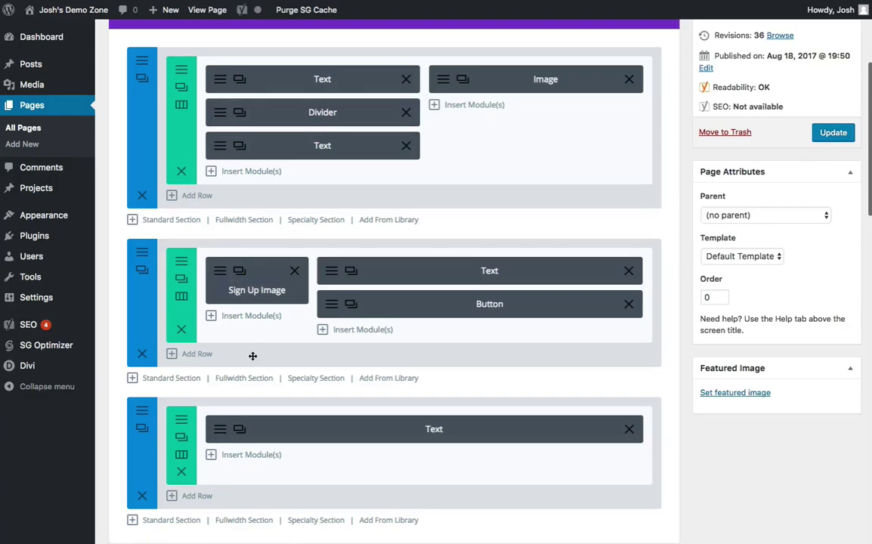
scroll(292, 282, "up", 5)
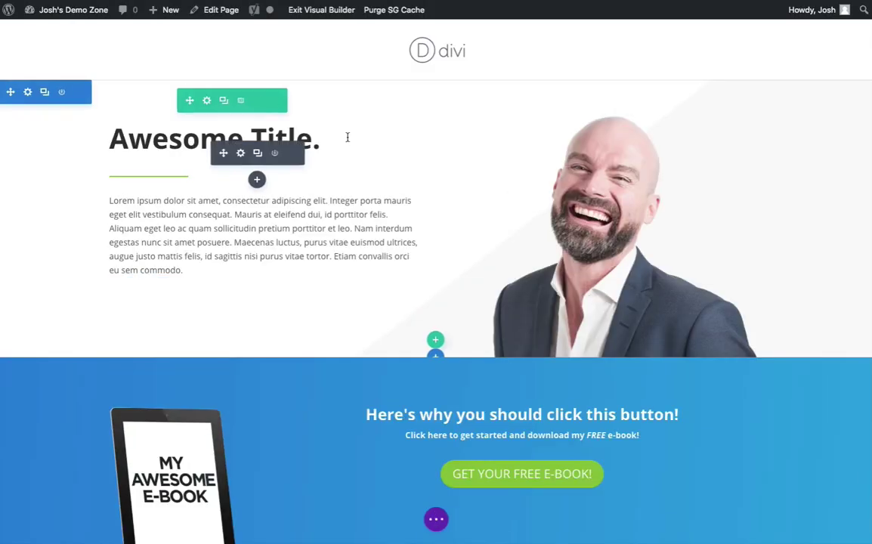
- Drag the blue e-book section's padding handle upward to reduce its padding
scroll(457, 161, "down", 2)
scroll(447, 156, "down", 2)
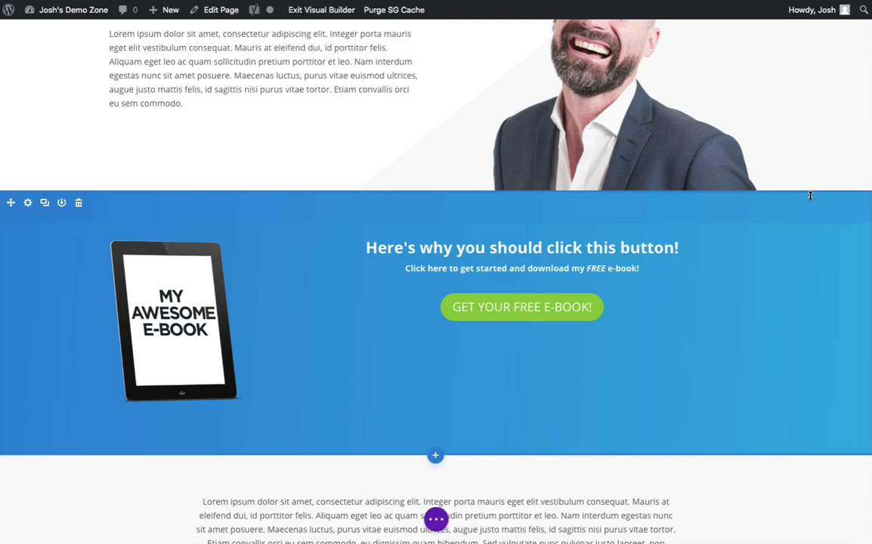
left_click_drag(810, 195, 814, 139)
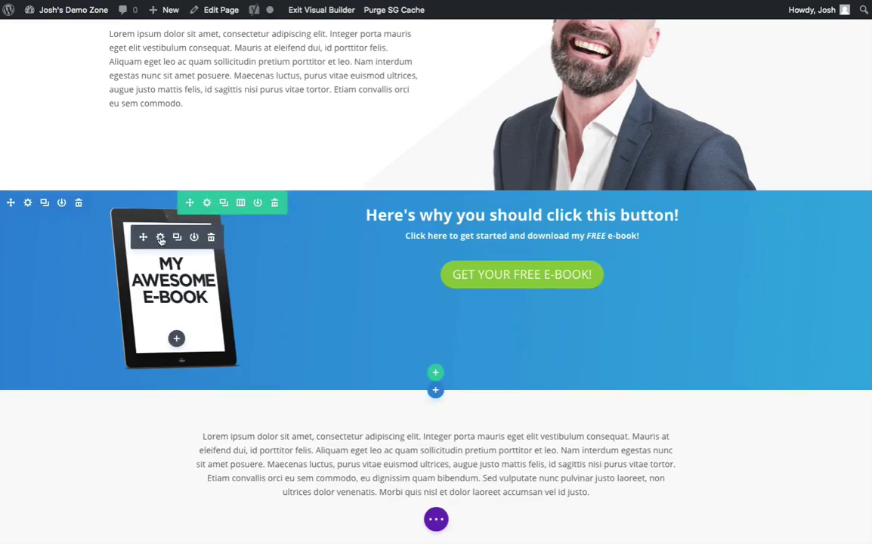
- Add 'margin-top: -75px; margin-bottom: -45px!important;' to the e-book image's Main Element custom CSS
left_click(161, 238)
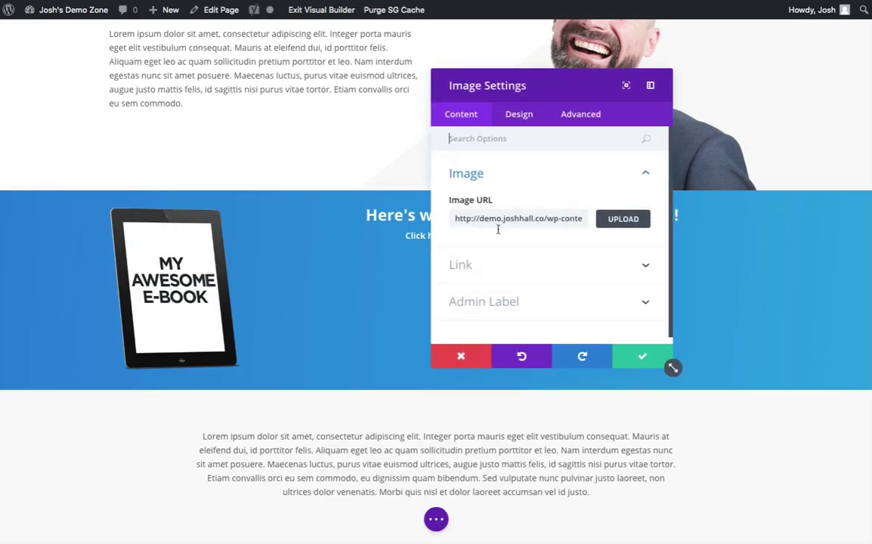
left_click(579, 123)
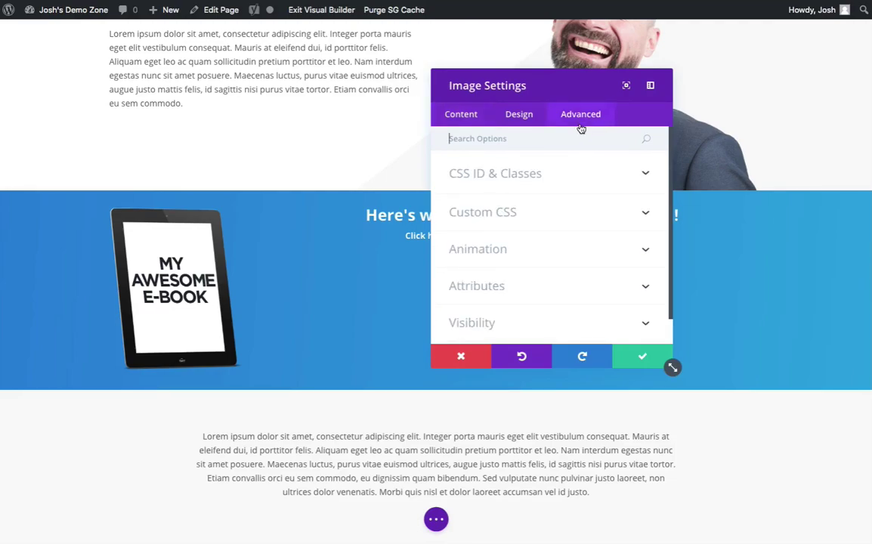
left_click(545, 216)
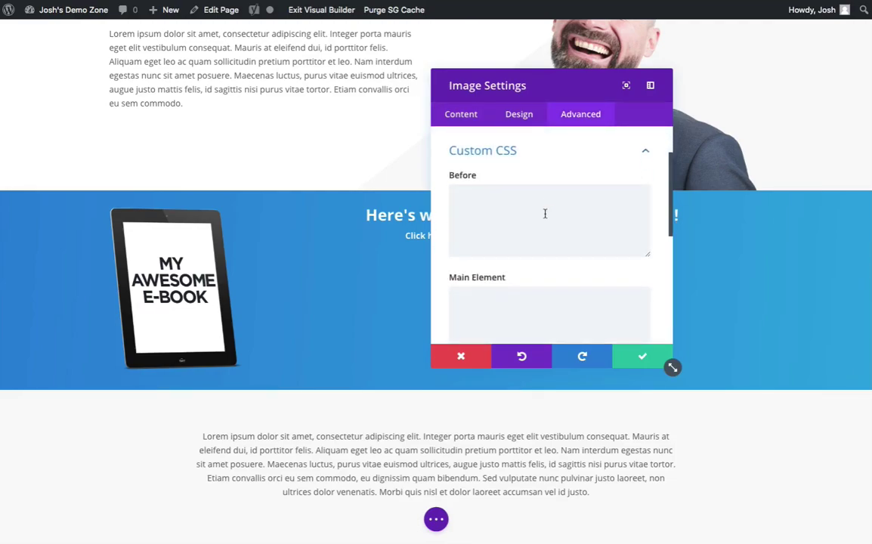
scroll(545, 214, "down", 2)
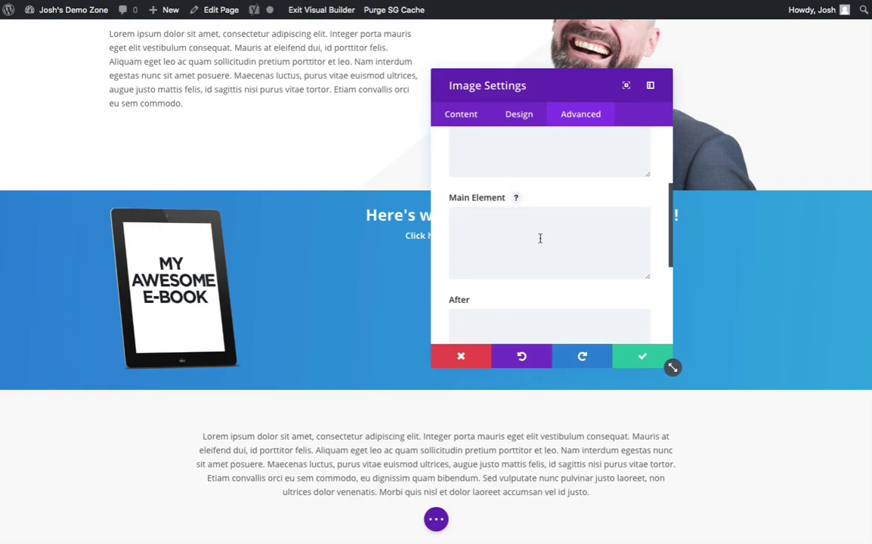
left_click(540, 237)
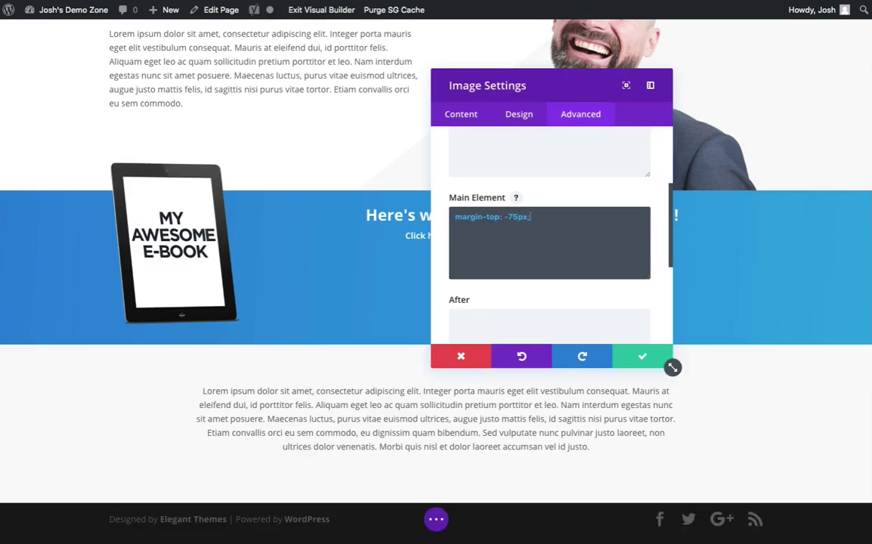
left_click_drag(501, 81, 659, 107)
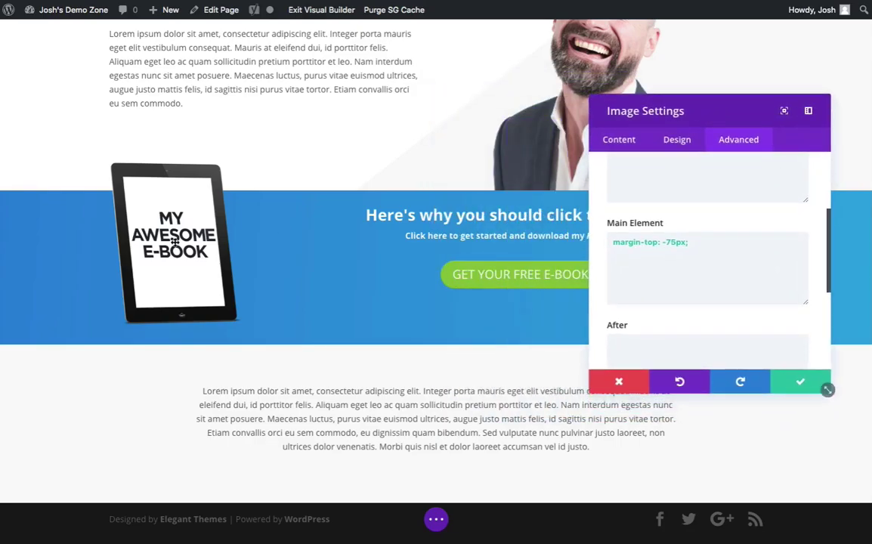
left_click(697, 242)
key("Return")
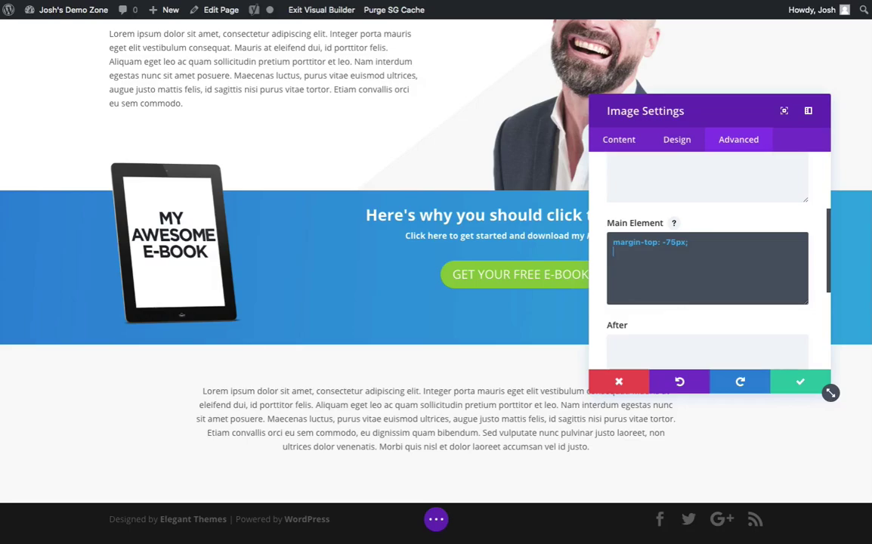
type("margin-bottom: -45px")
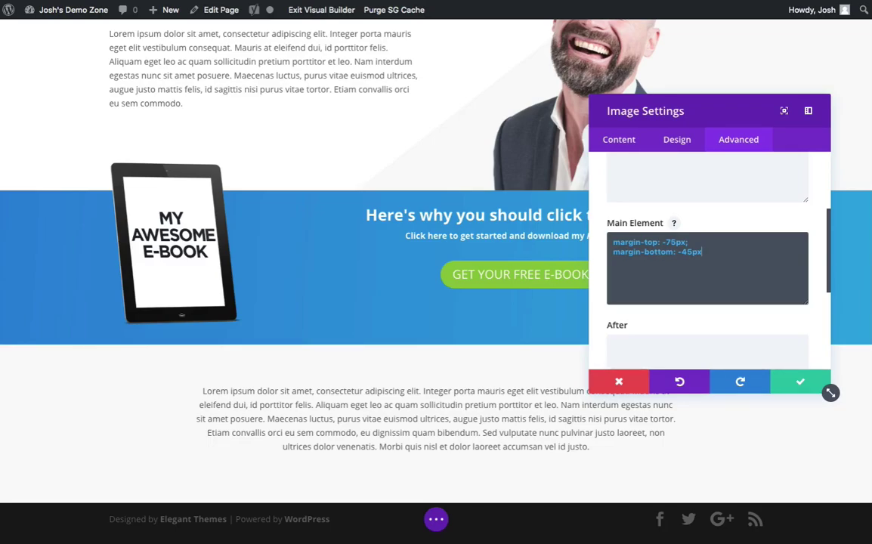
type("mportant;")
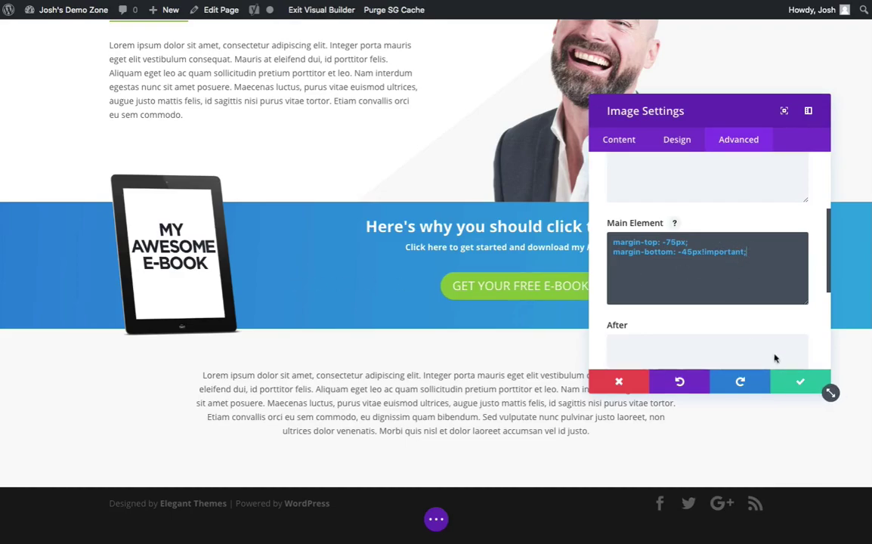
- Save the image's margin CSS and drag the blue section's bottom padding slightly up
left_click(800, 384)
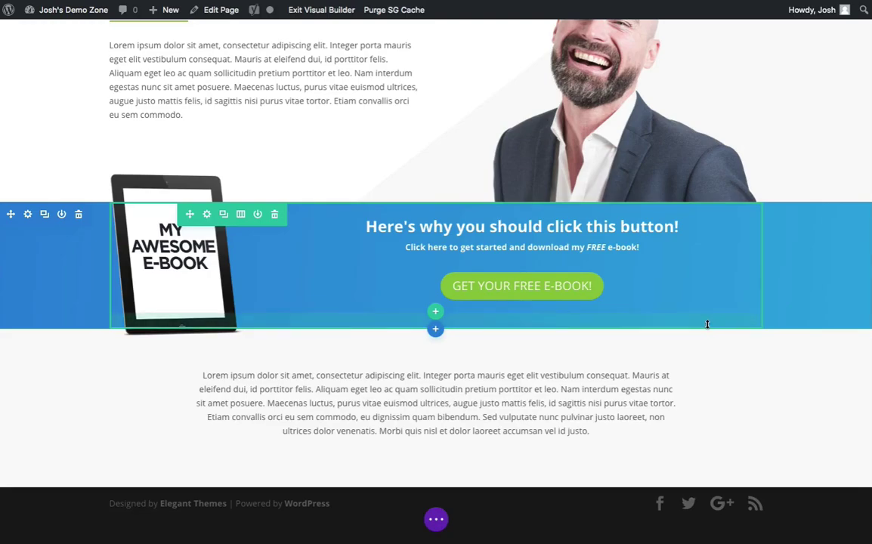
left_click_drag(708, 324, 706, 322)
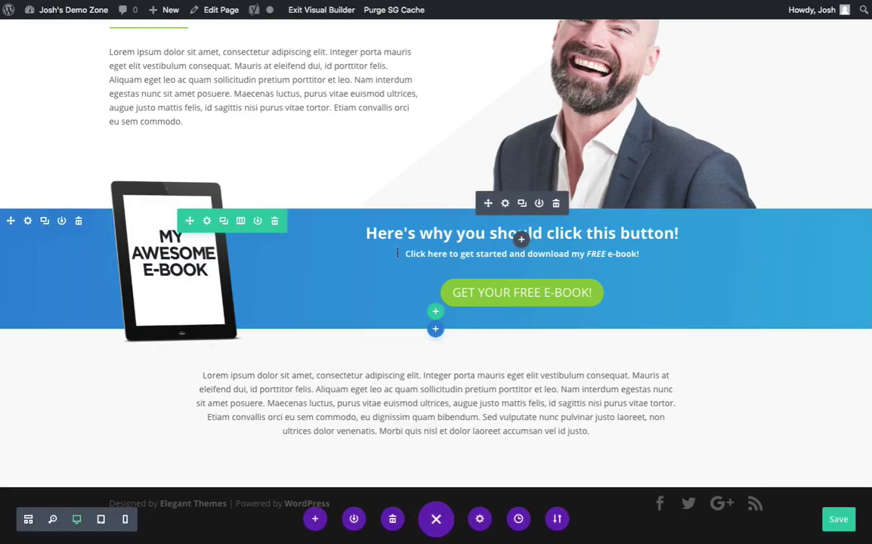
- Exit the Visual Builder and scroll the page to check the e-book overlapping the blue section
left_click(323, 10)
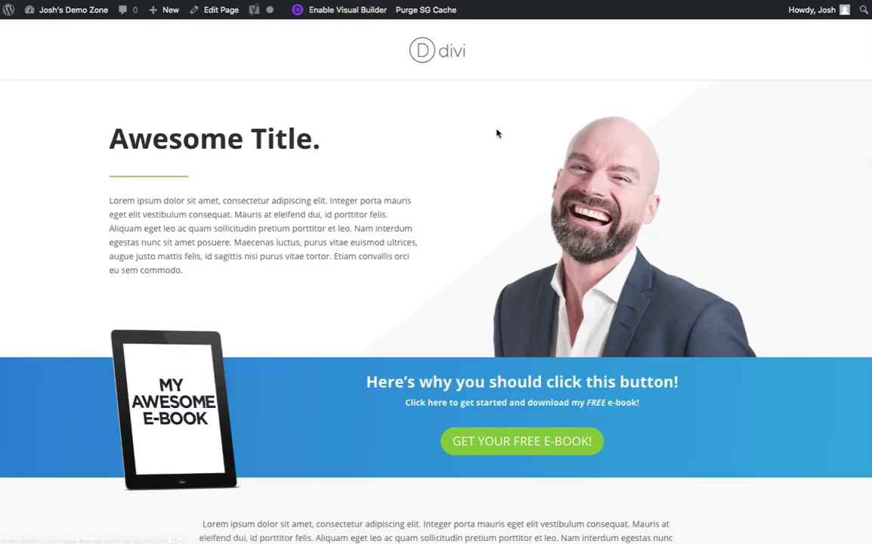
scroll(496, 133, "down", 3)
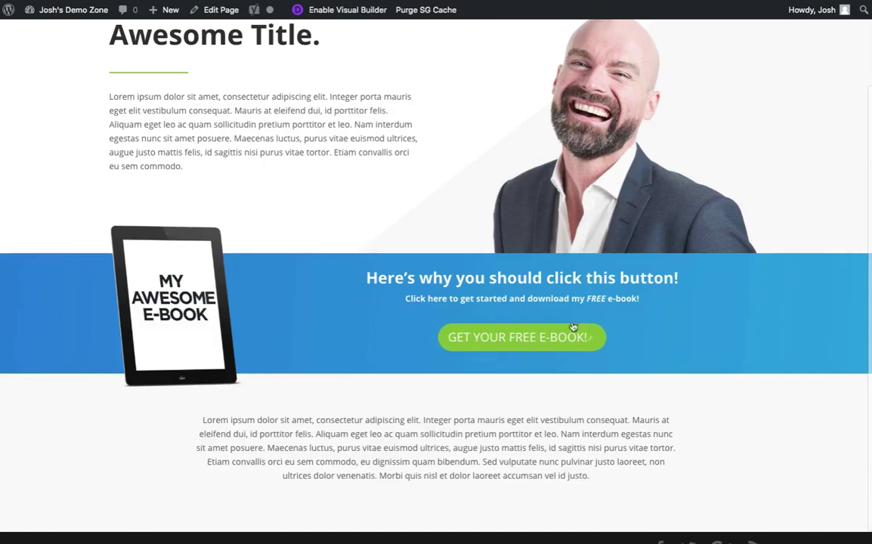
scroll(495, 268, "up", 1)
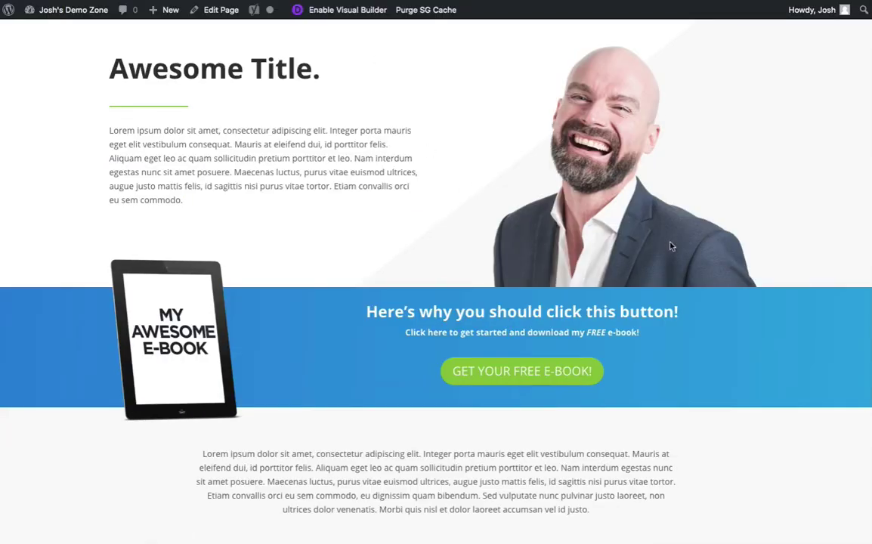
scroll(672, 248, "up", 2)
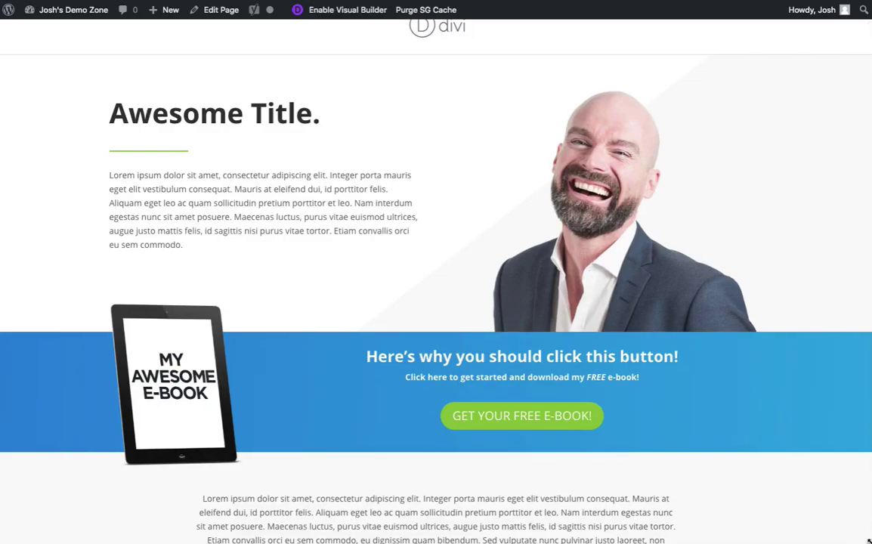
- Narrow the browser window to phone width and scroll through the e-book section
left_click_drag(870, 541, 621, 523)
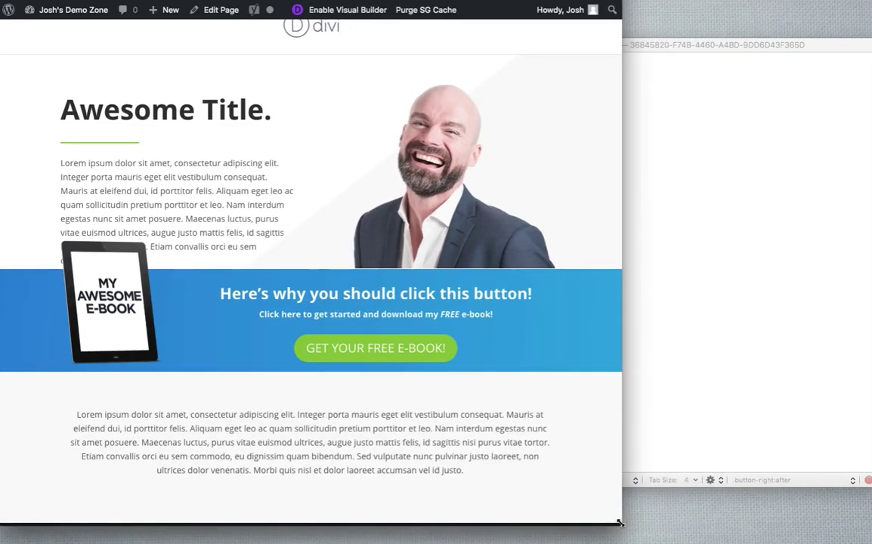
left_click_drag(618, 522, 483, 520)
scroll(369, 352, "down", 5)
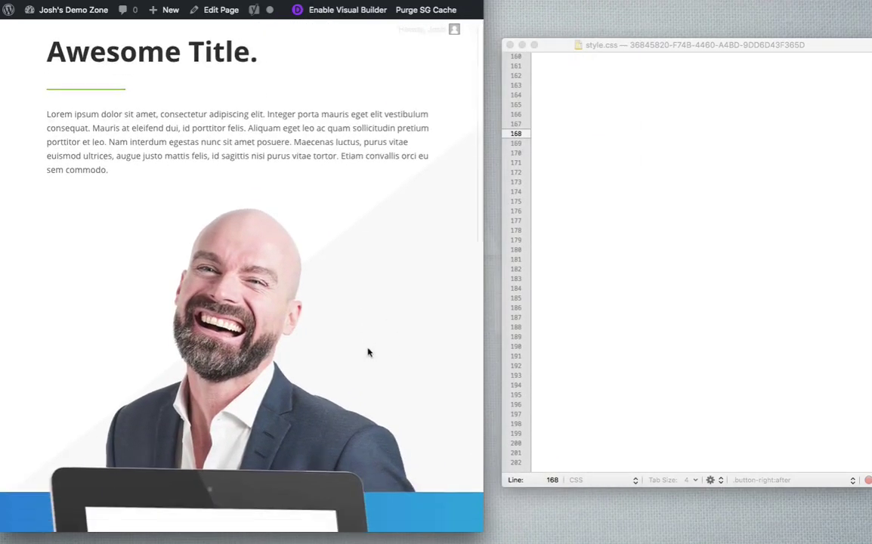
scroll(381, 352, "down", 3)
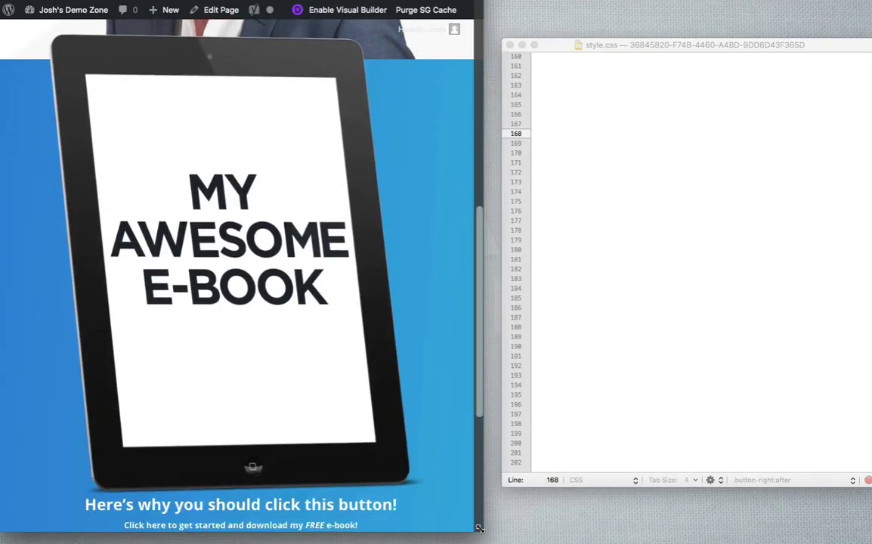
left_click_drag(483, 532, 239, 541)
scroll(183, 256, "up", 5)
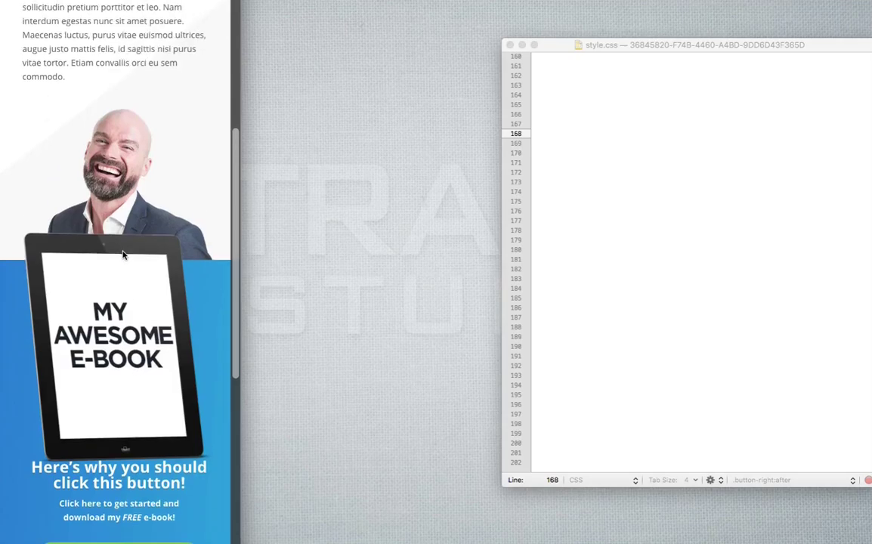
scroll(141, 285, "down", 2)
scroll(141, 285, "down", 1)
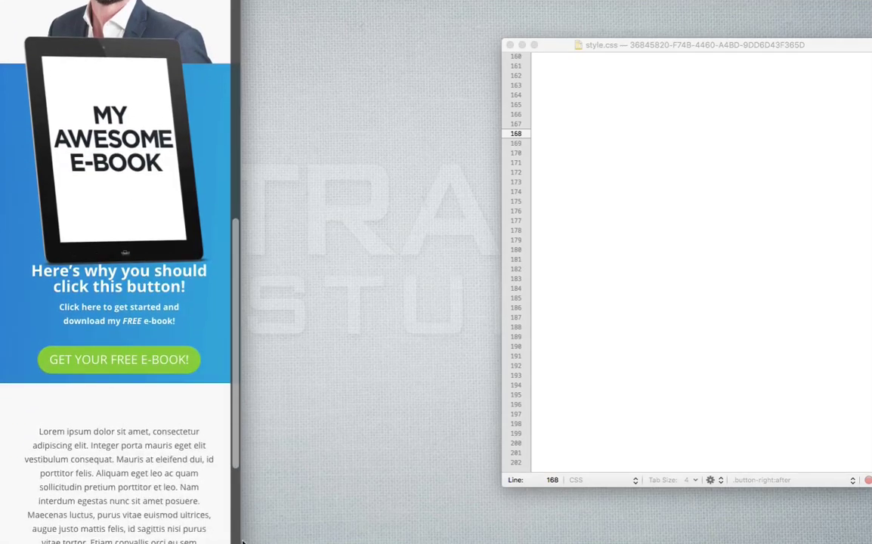
- Restore the browser to full desktop width and recheck the e-book overlap
left_click_drag(239, 541, 867, 540)
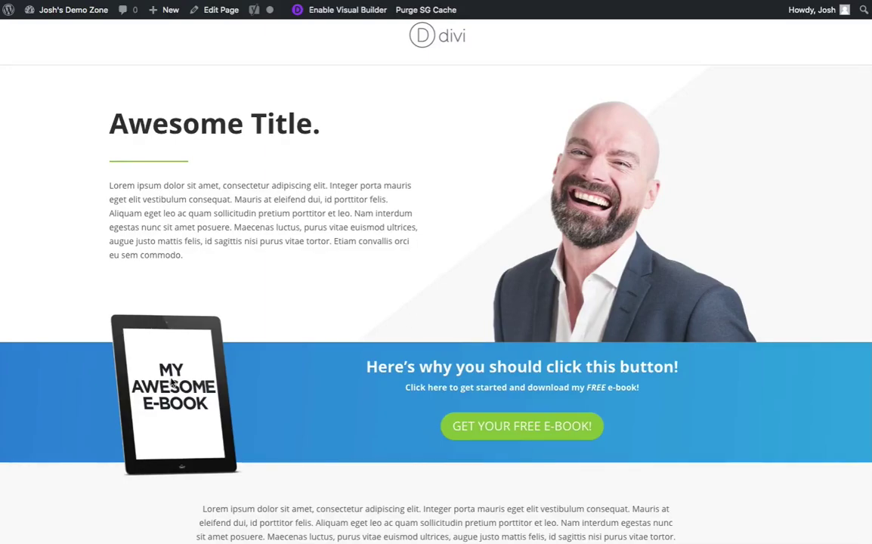
scroll(478, 256, "down", 2)
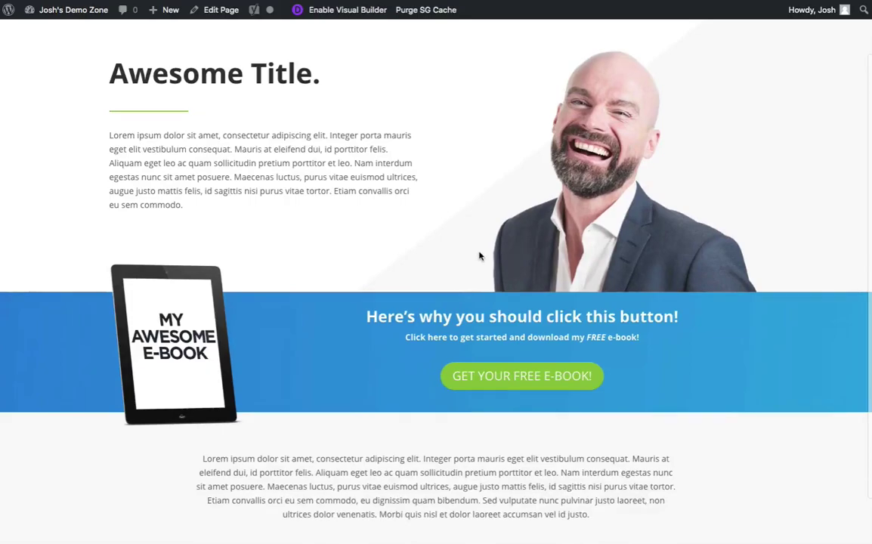
scroll(479, 254, "up", 2)
scroll(484, 255, "down", 1)
scroll(485, 254, "up", 1)
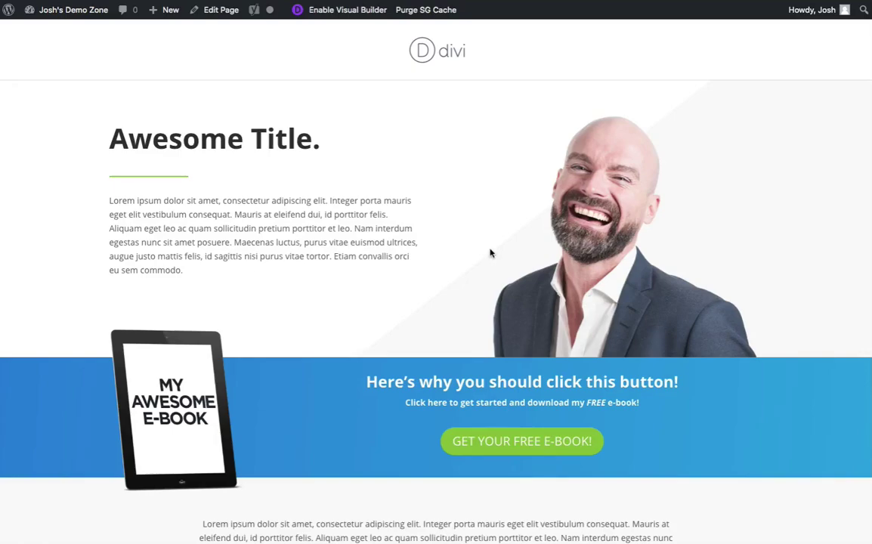
- Preview the page in Chrome DevTools at iPhone 6 and iPad sizes, then return to desktop view
right_click(452, 223)
left_click(482, 331)
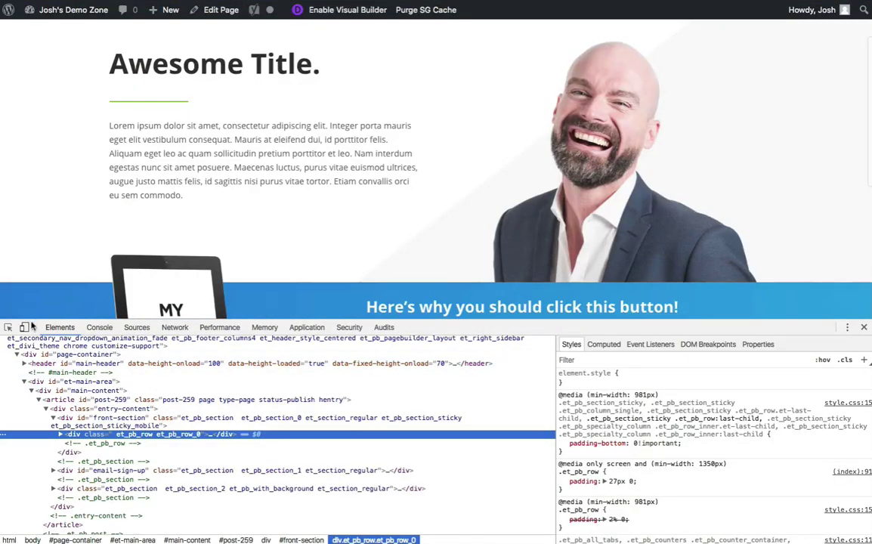
left_click(24, 328)
scroll(447, 179, "down", 5)
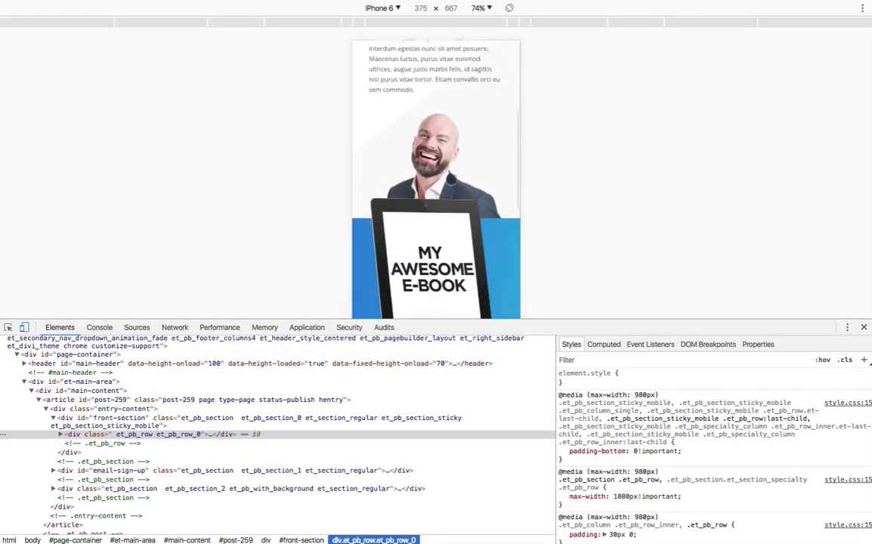
scroll(452, 179, "down", 3)
left_click(387, 8)
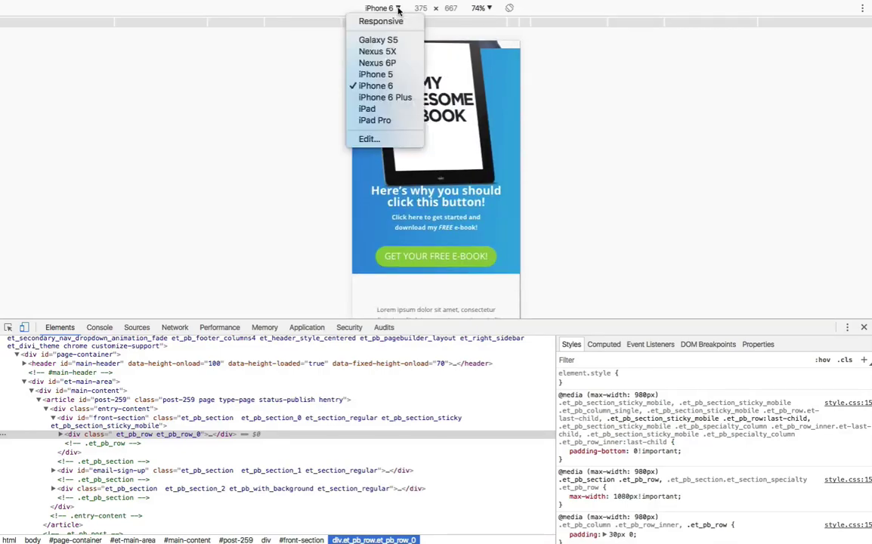
left_click(384, 111)
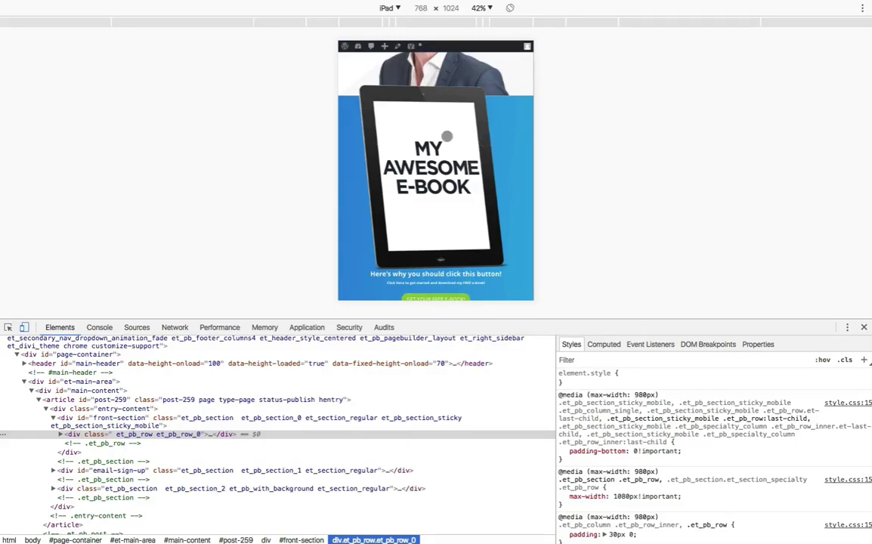
left_click(25, 327)
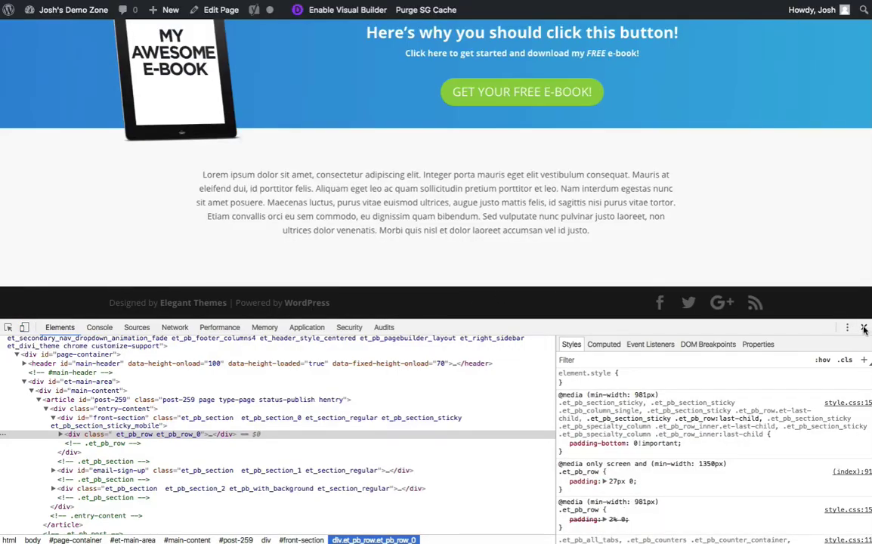
- Close DevTools and delete the margin CSS from the e-book image's Main Element
left_click(865, 329)
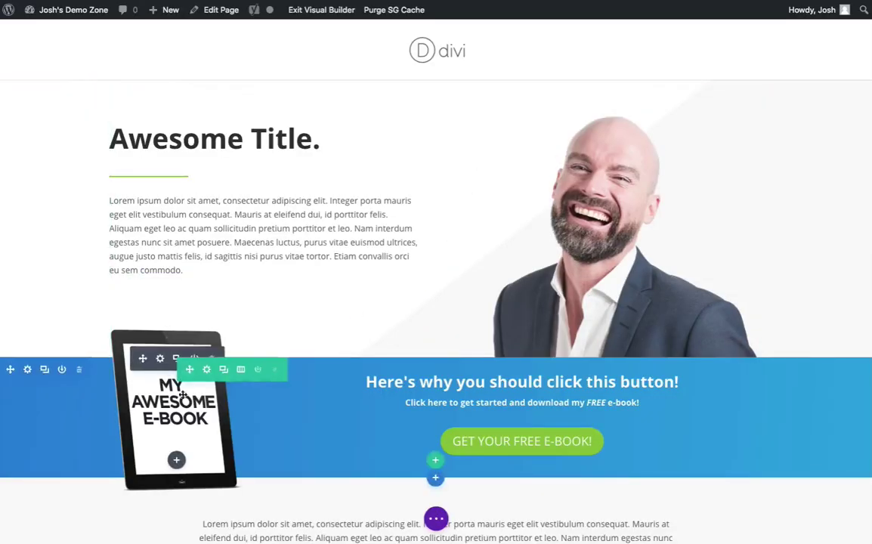
left_click(160, 361)
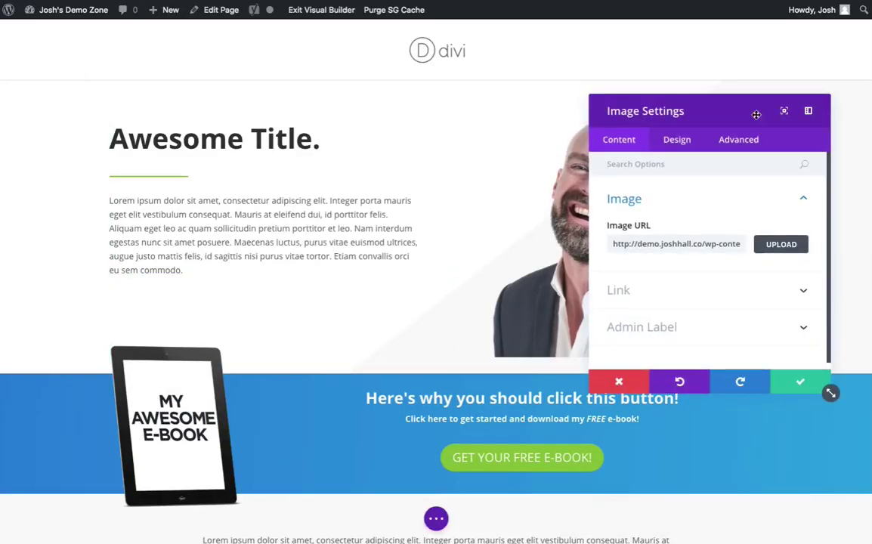
left_click(738, 139)
left_click(730, 237)
scroll(730, 231, "down", 3)
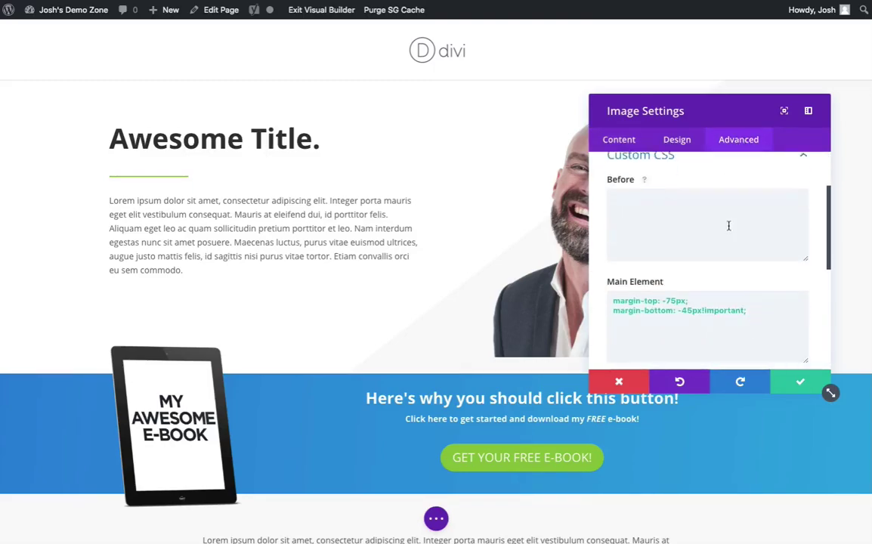
left_click_drag(772, 284, 595, 254)
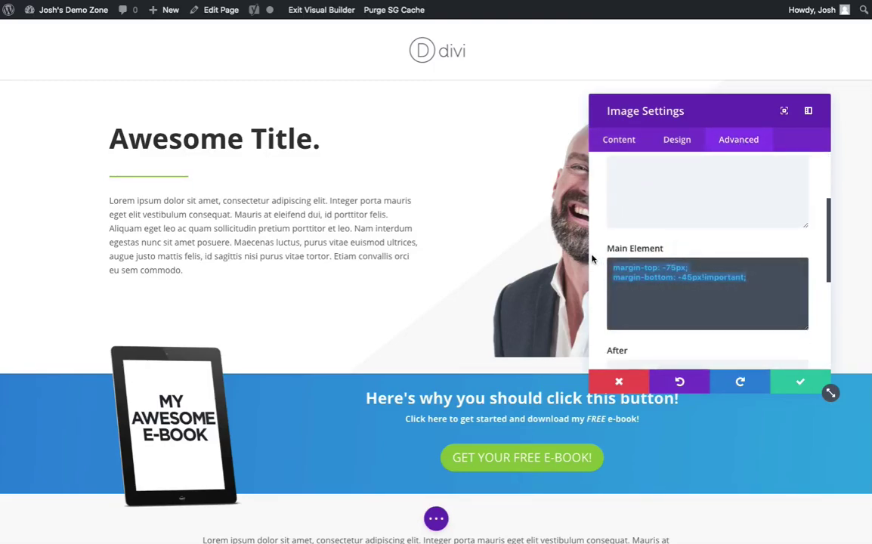
key("BackSpace")
- Give the e-book image the CSS class 'sign-up-image', save it, and switch to the style.css editor
scroll(726, 301, "up", 3)
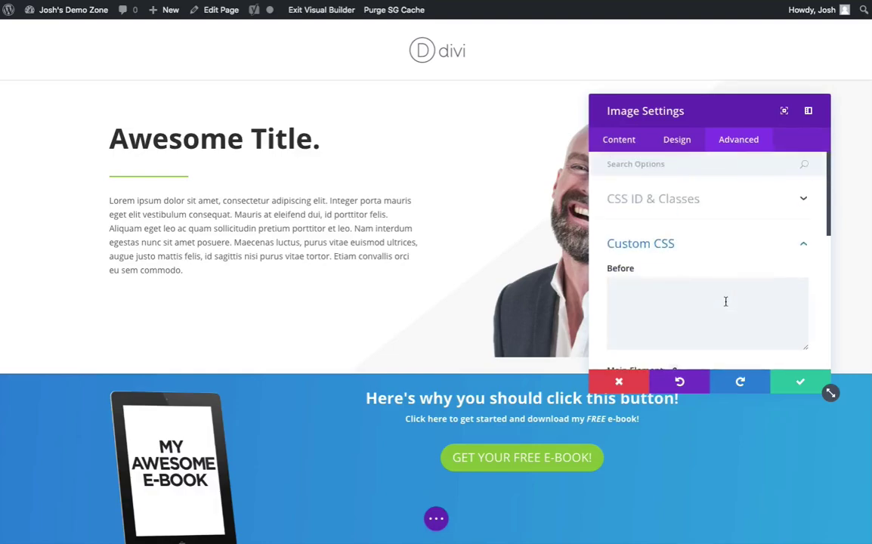
left_click(673, 201)
left_click(664, 280)
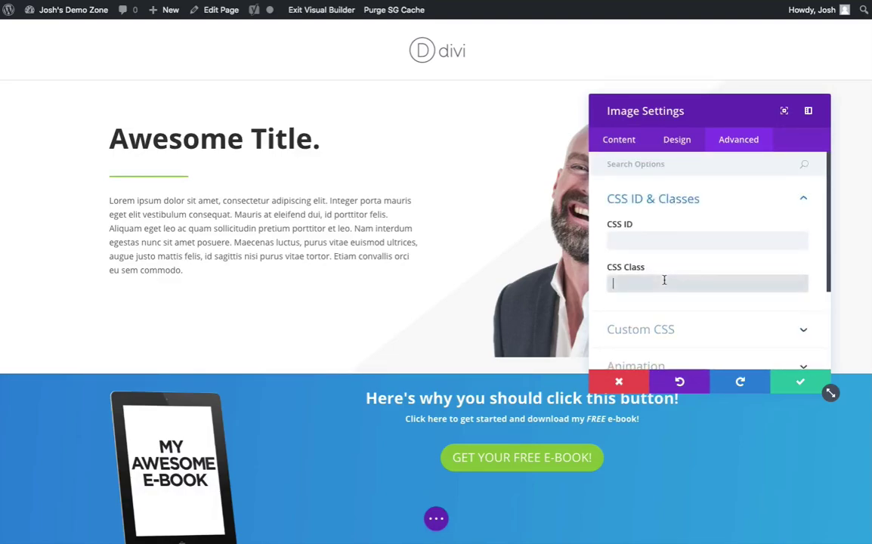
type("sign-up-image")
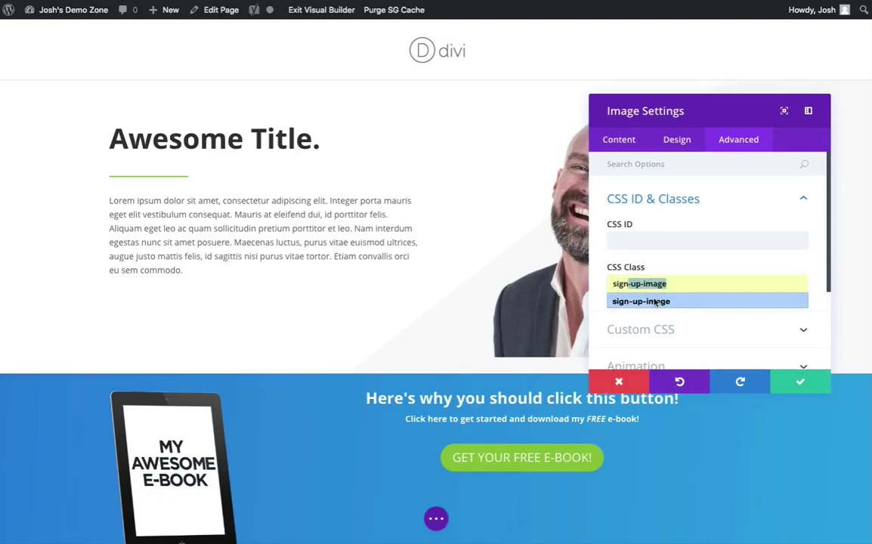
left_click(655, 302)
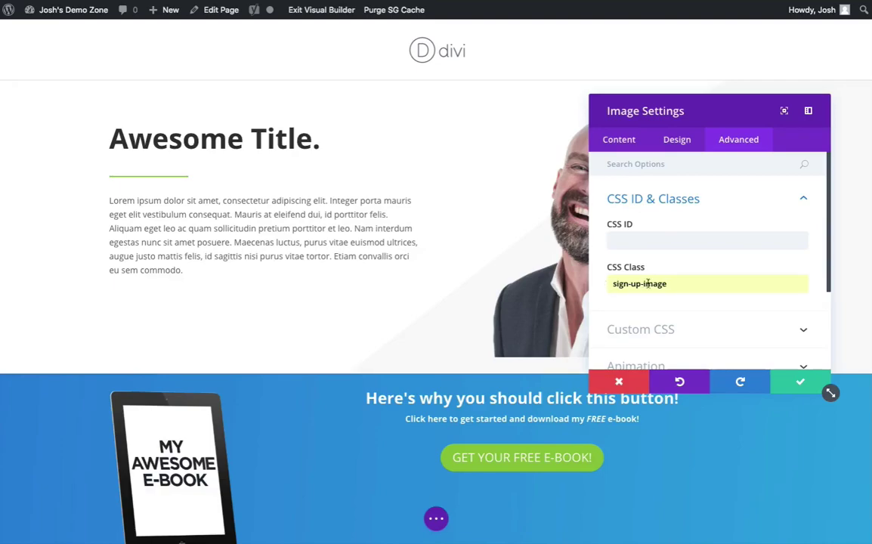
left_click(800, 381)
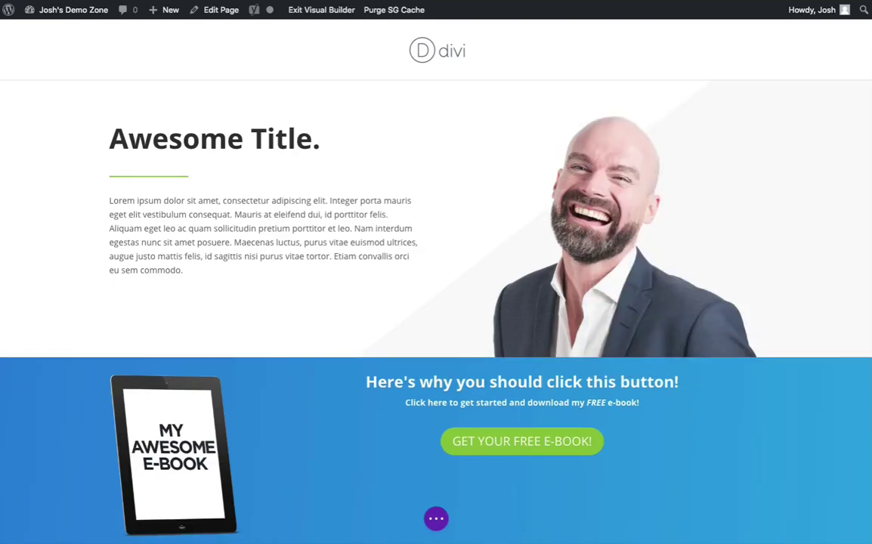
key("super+Tab")
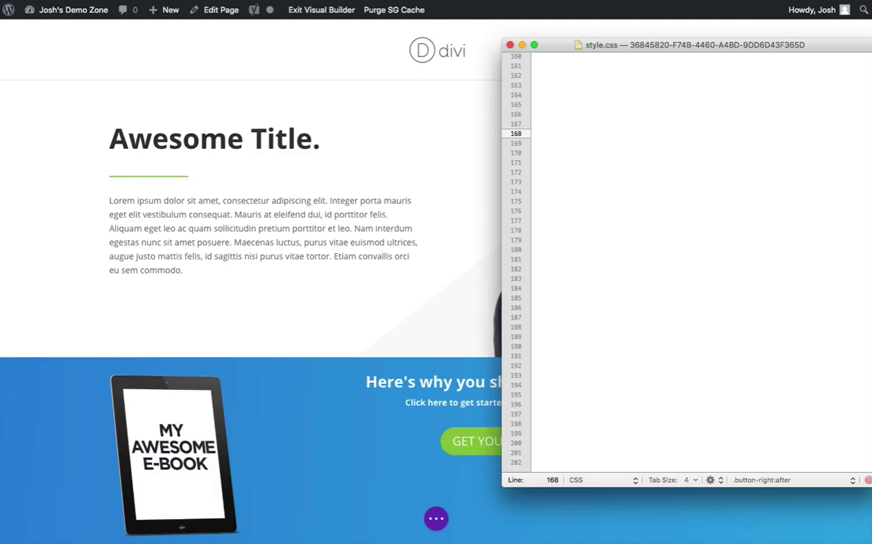
right_click(83, 15)
- Open Divi Theme Options in a new tab and drag its Custom CSS box larger for editing
left_click(99, 18)
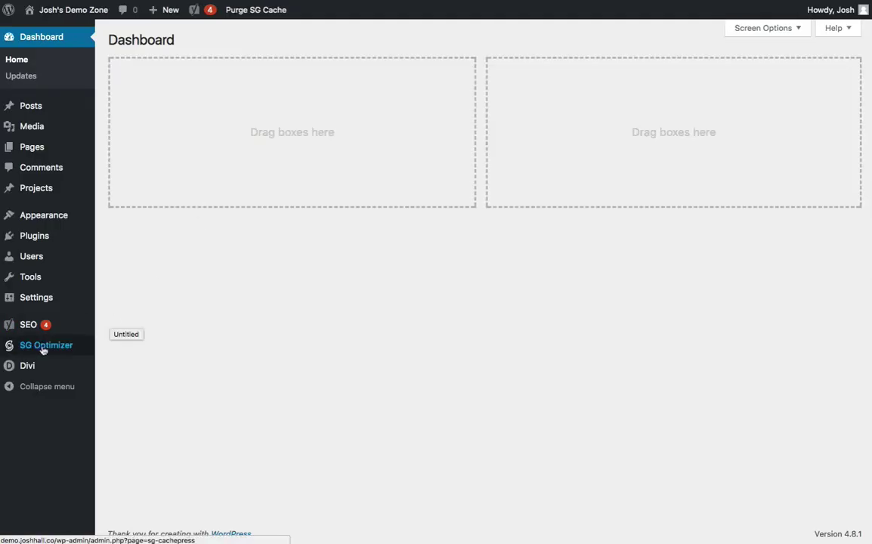
mouse_move(43, 364)
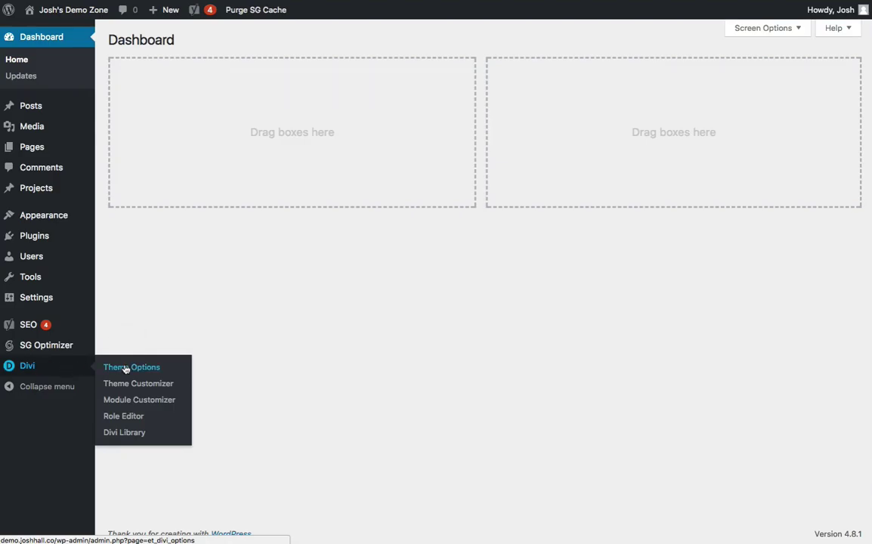
left_click(123, 369)
scroll(529, 306, "down", 20)
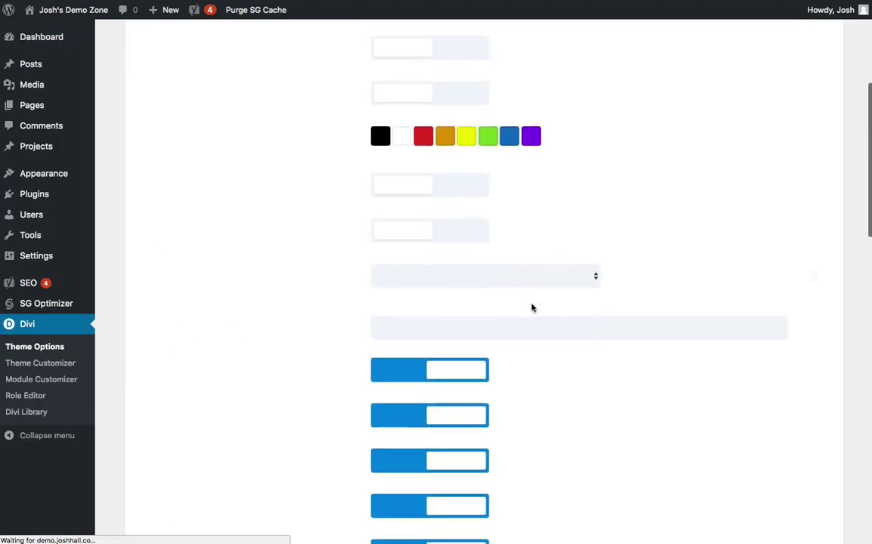
scroll(531, 303, "down", 5)
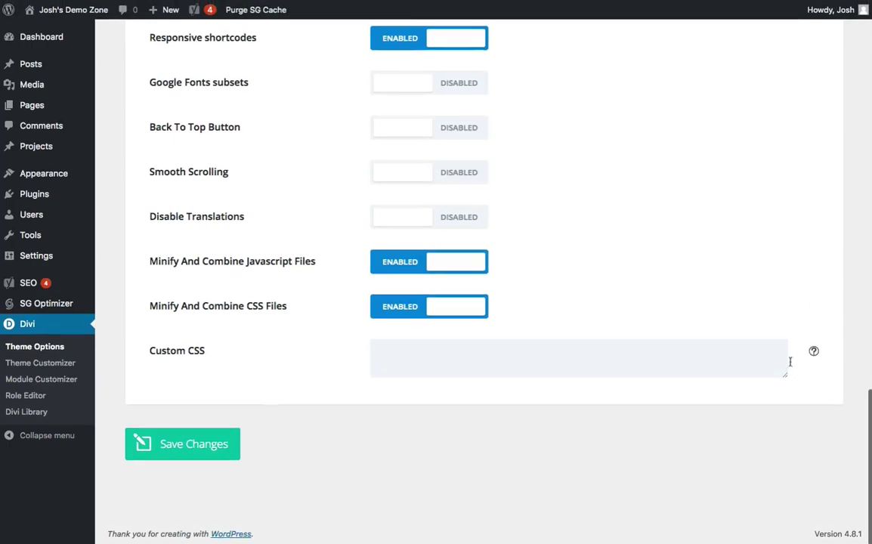
left_click_drag(784, 375, 806, 503)
scroll(514, 288, "down", 3)
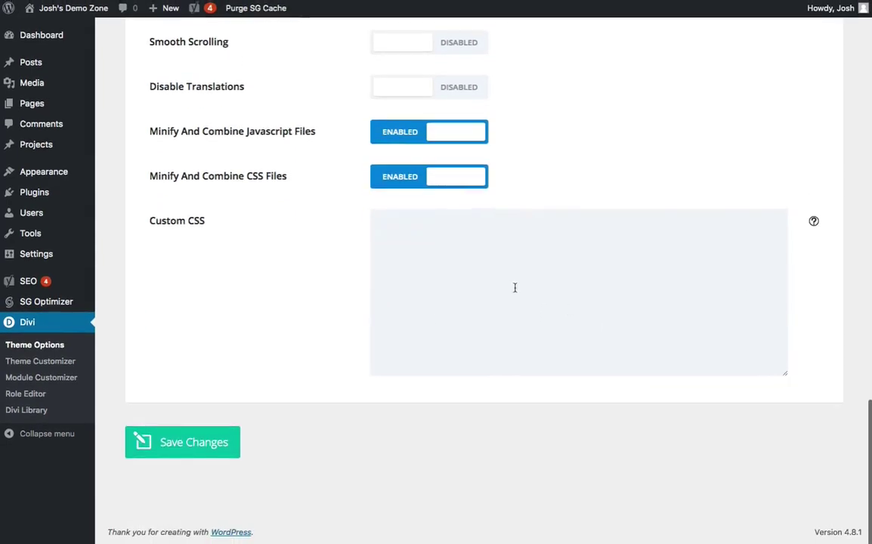
left_click(554, 284)
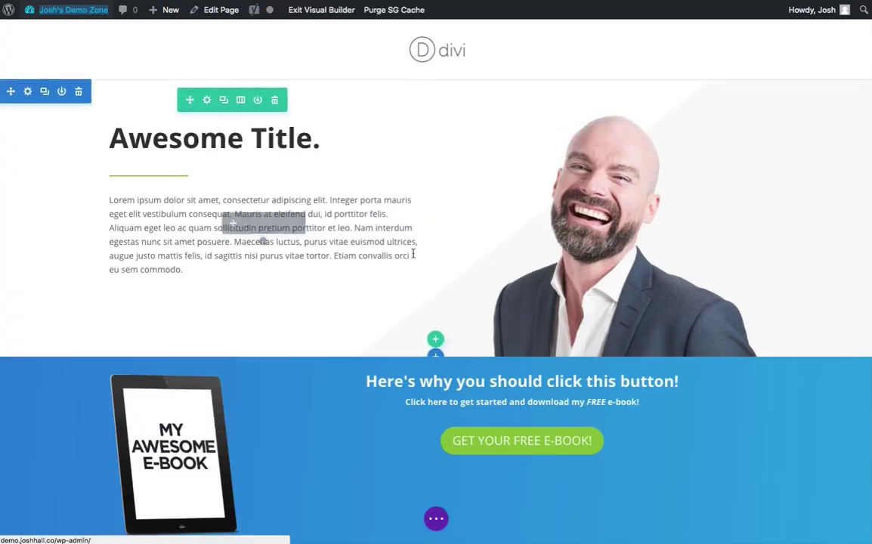
scroll(412, 254, "down", 3)
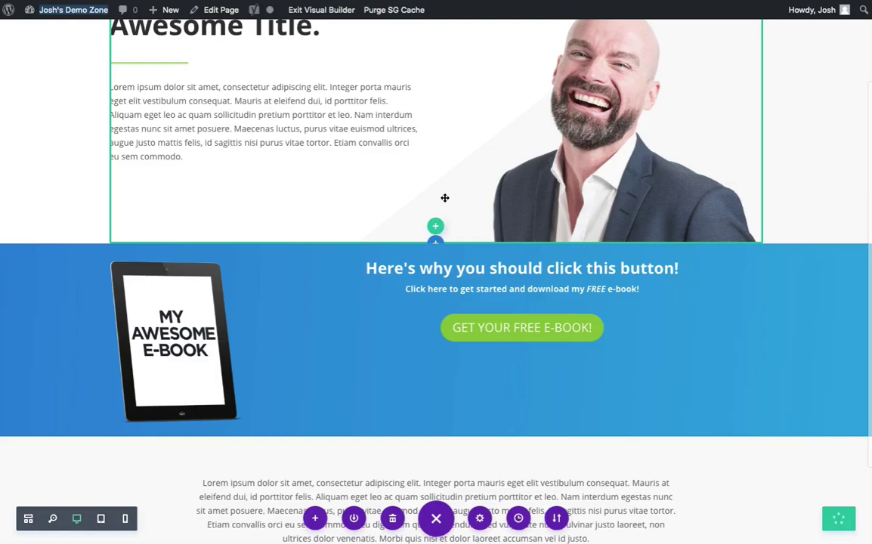
- Paste a .sign-up-image desktop rule into style.css: margin-top -75px, margin-bottom -45px!important
key("super+Tab")
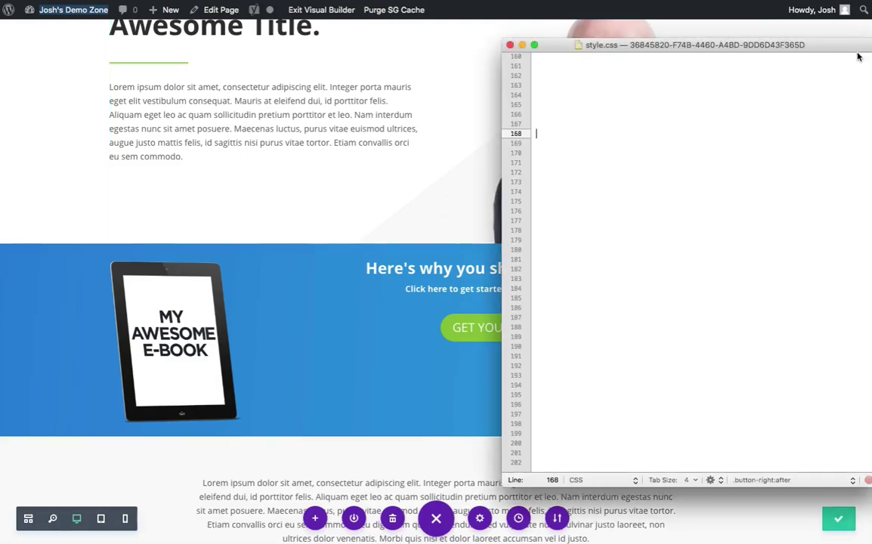
key("super+Tab")
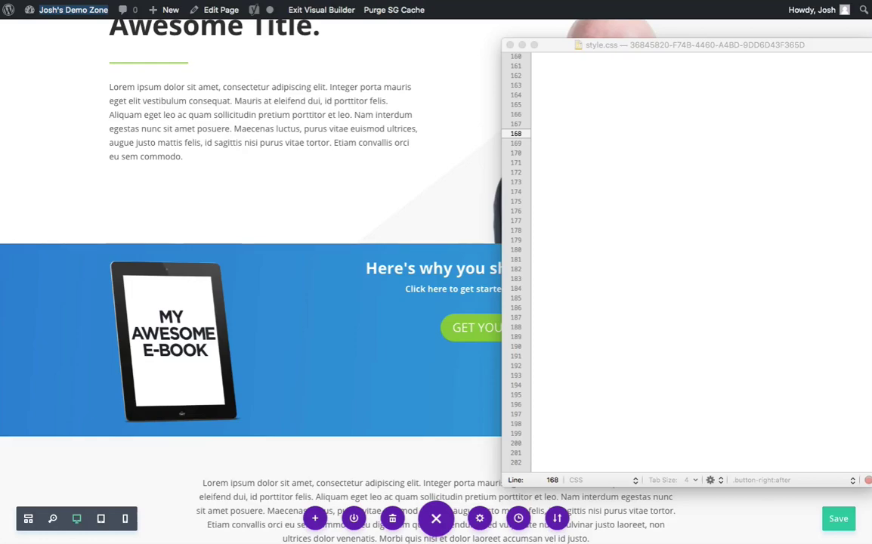
key("super+Tab")
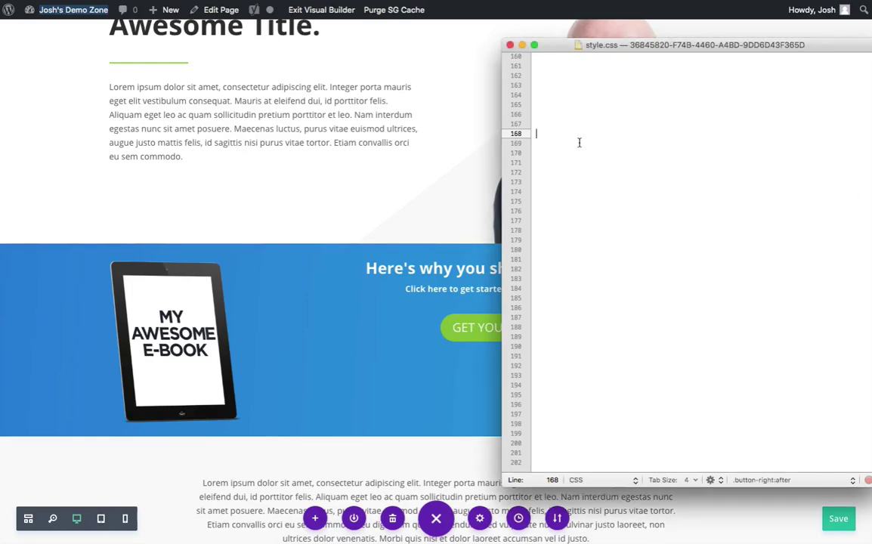
type("/*----------Sign Up Image Desktop View----------*/  .sign-up-image {     margin-top: -75px;     margin-bottom: -45px!important; }")
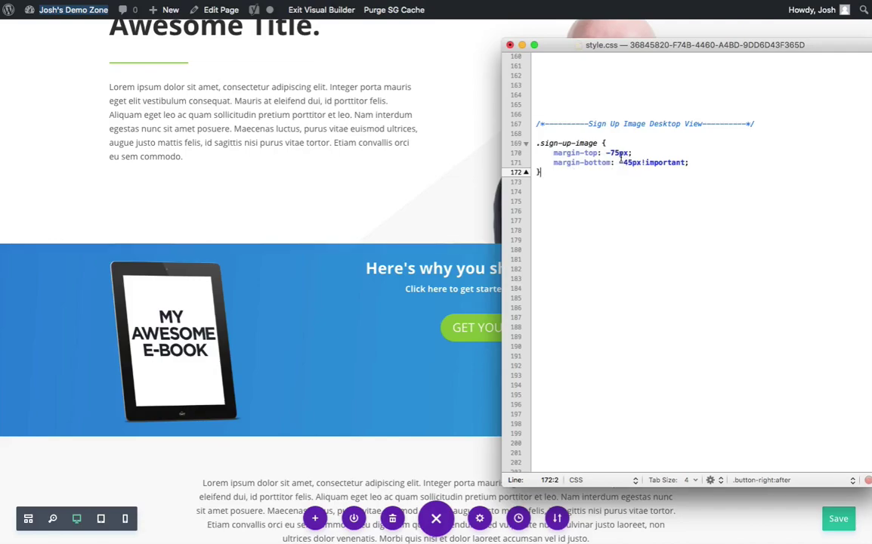
left_click(677, 153)
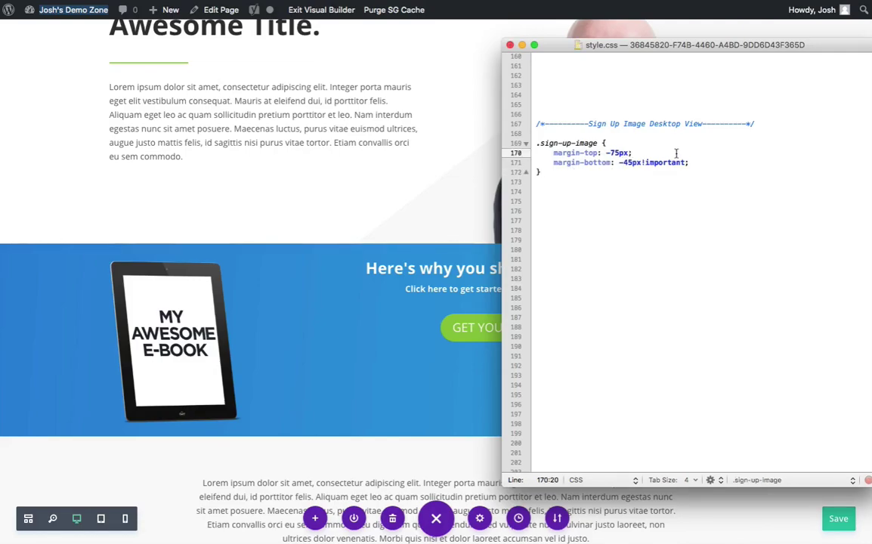
left_click(358, 156)
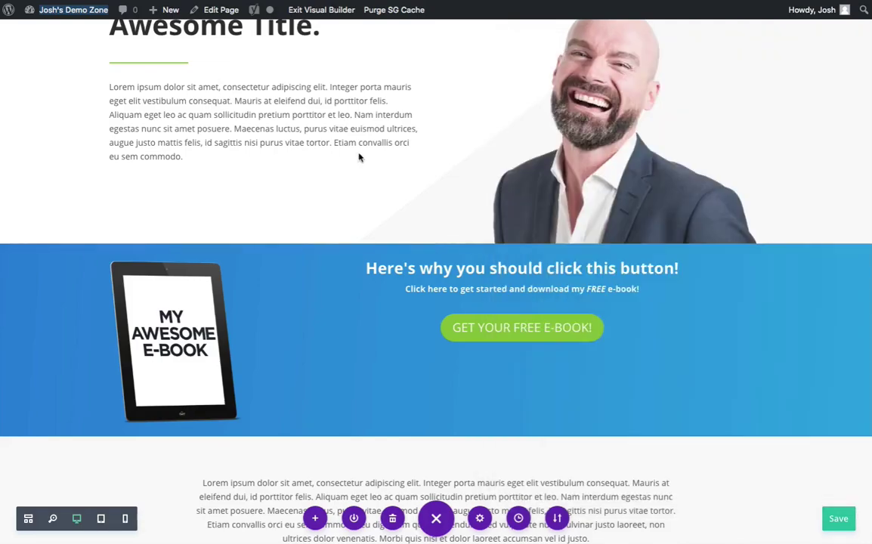
- Exit the Visual Builder, narrow the browser, and inspect the man's photo in DevTools
left_click(320, 19)
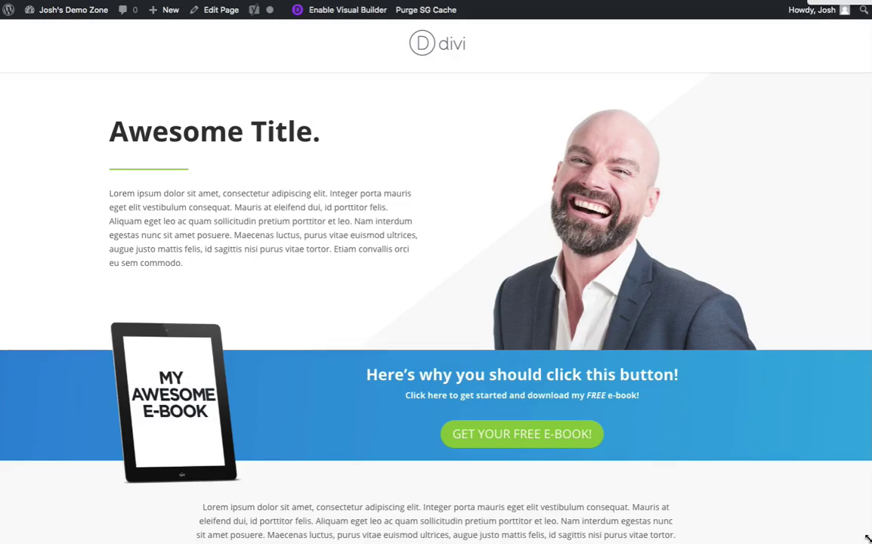
left_click_drag(868, 538, 742, 532)
right_click(521, 279)
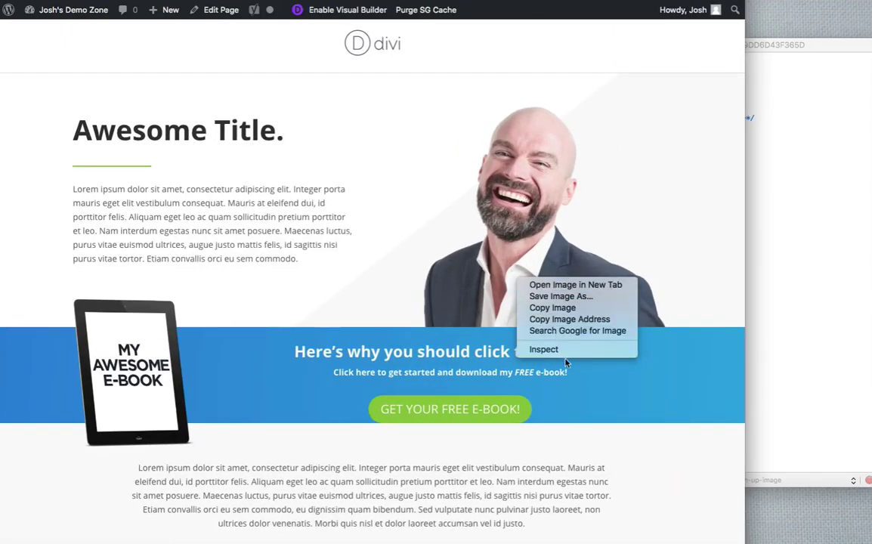
left_click(545, 350)
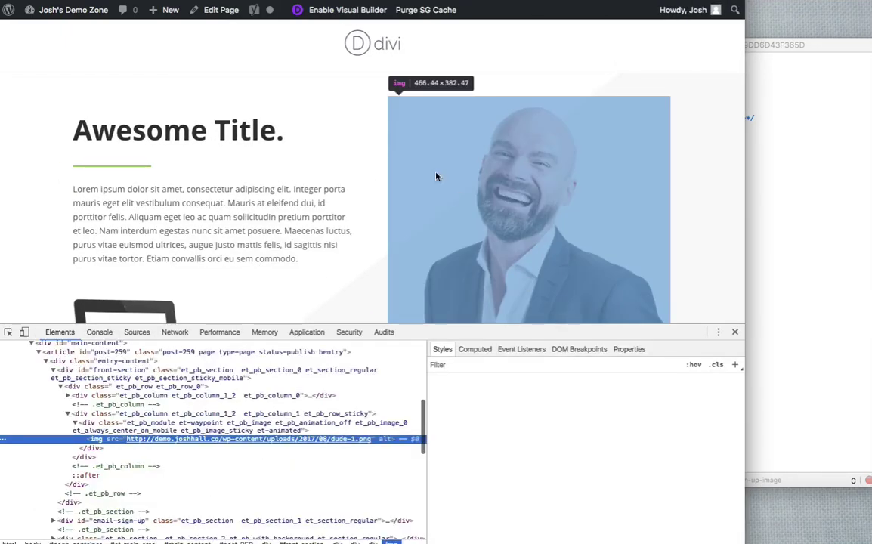
scroll(397, 159, "down", 2)
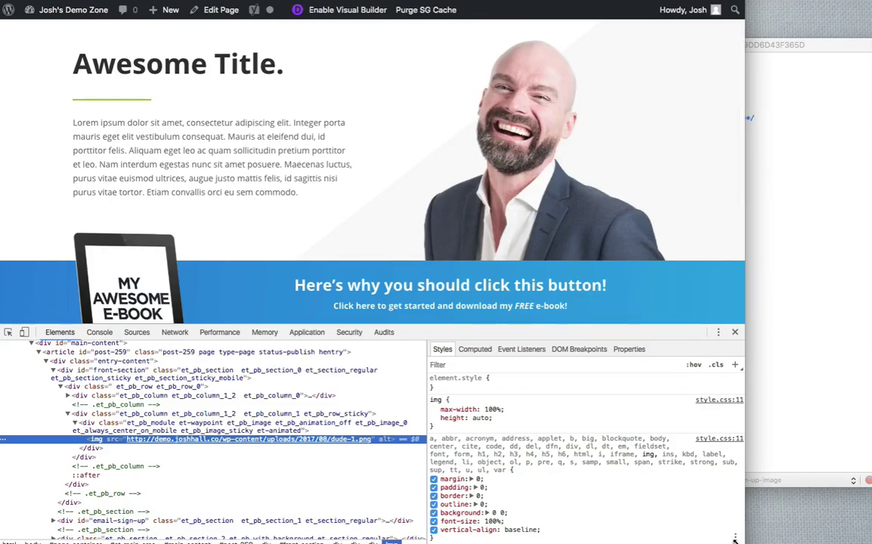
- Resize the browser to about 1090px wide and scroll to the e-book overlap
left_click_drag(745, 488, 791, 488)
left_click_drag(791, 540, 649, 530)
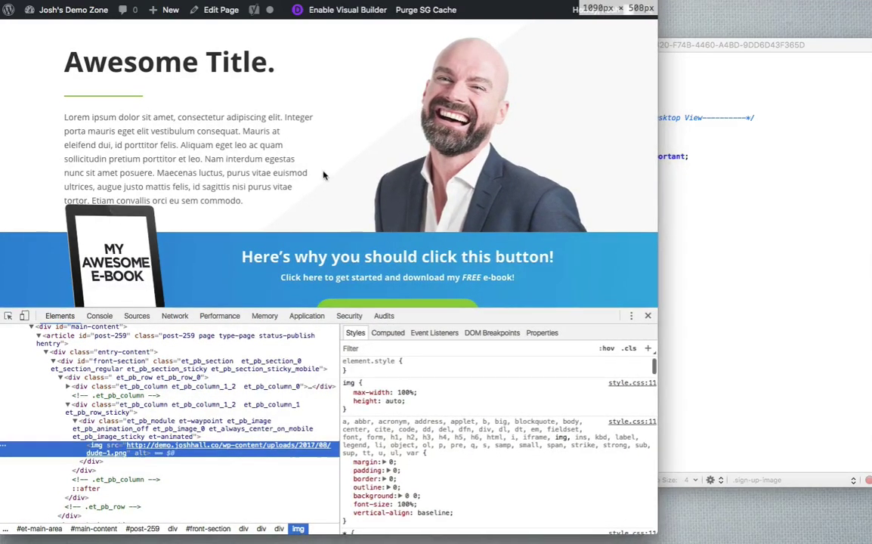
scroll(320, 177, "down", 2)
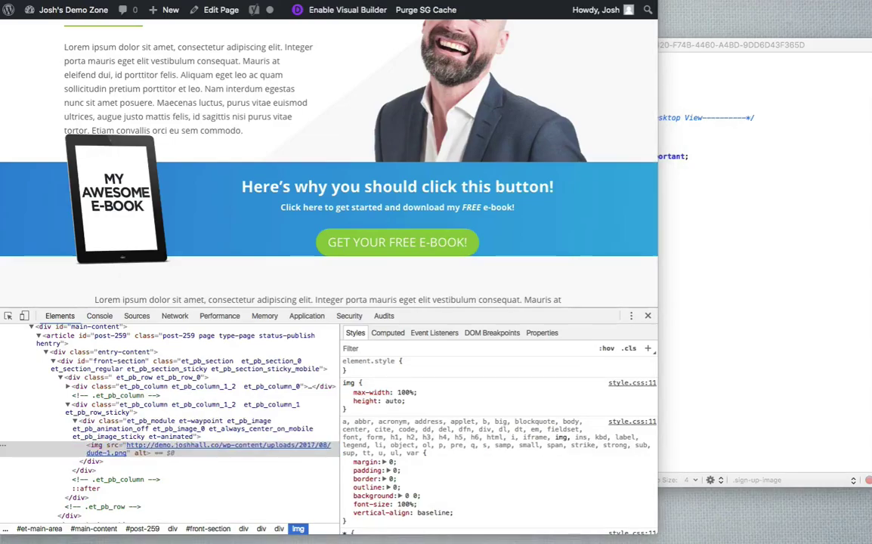
- Review the max-width 1100px media query setting .sign-up-image margin-top to -45px
left_click(738, 185)
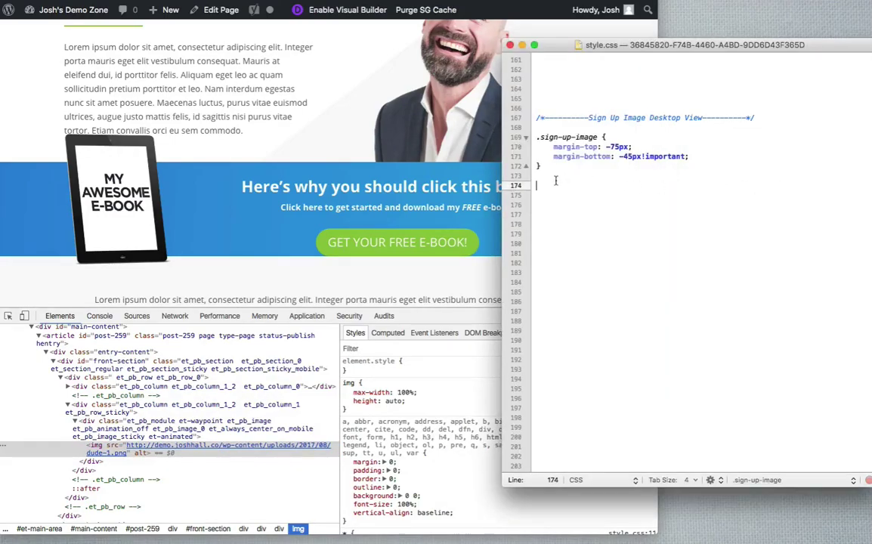
triple_click(589, 117)
left_click(593, 220)
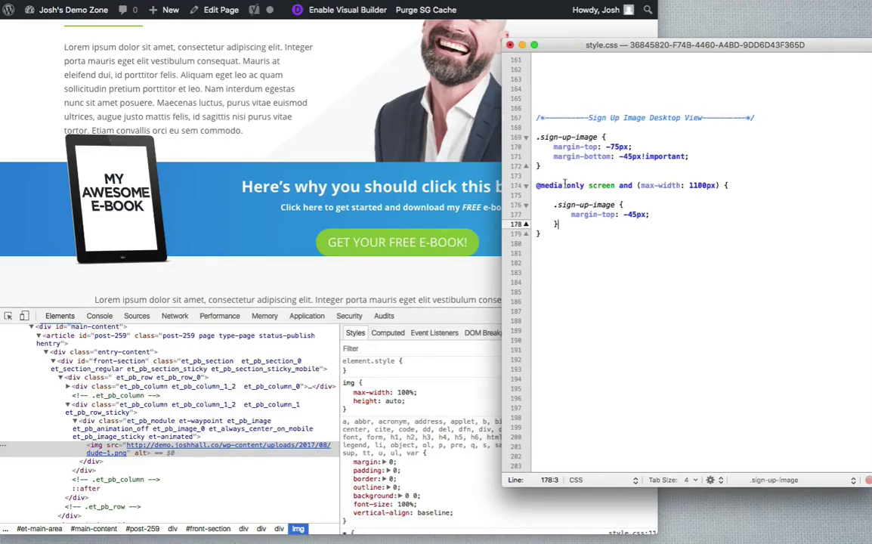
double_click(693, 184)
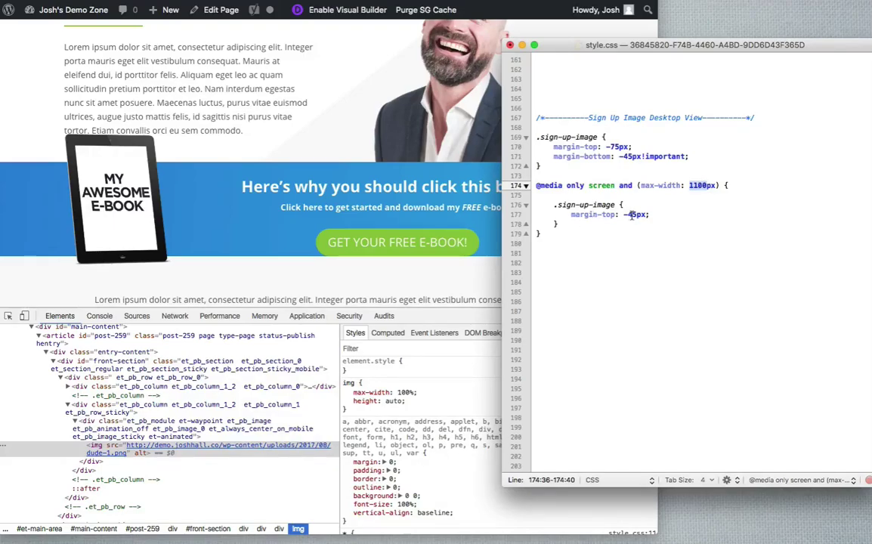
- Close DevTools, purge the SG cache, and widen the browser back to full desktop width
left_click(353, 200)
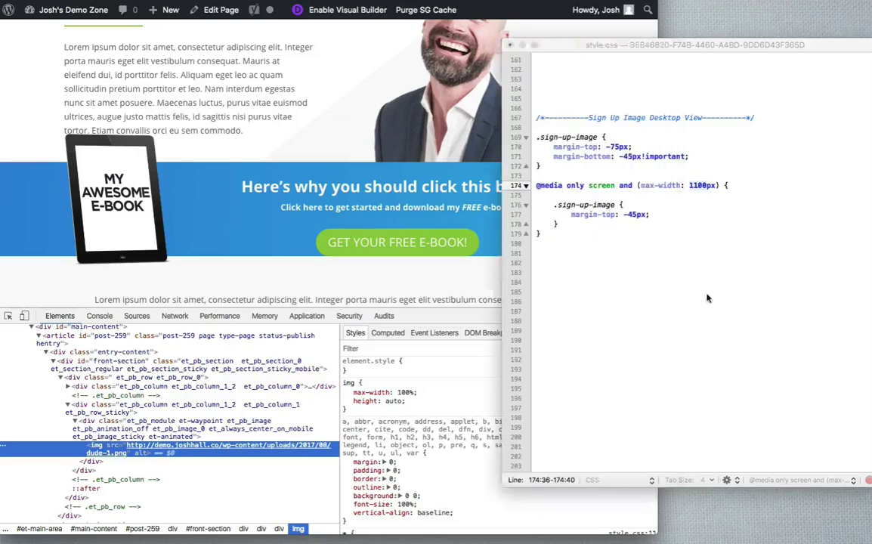
left_click(706, 294)
left_click(352, 237)
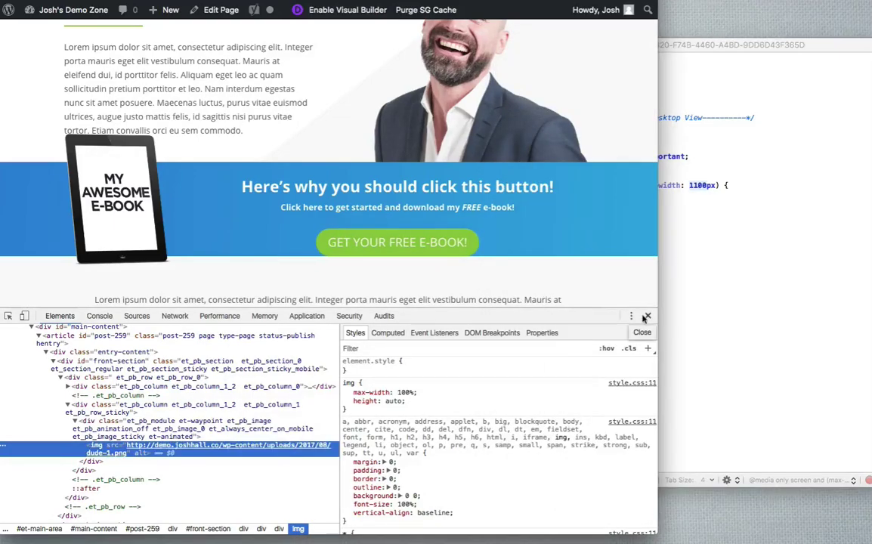
key("super+alt+i")
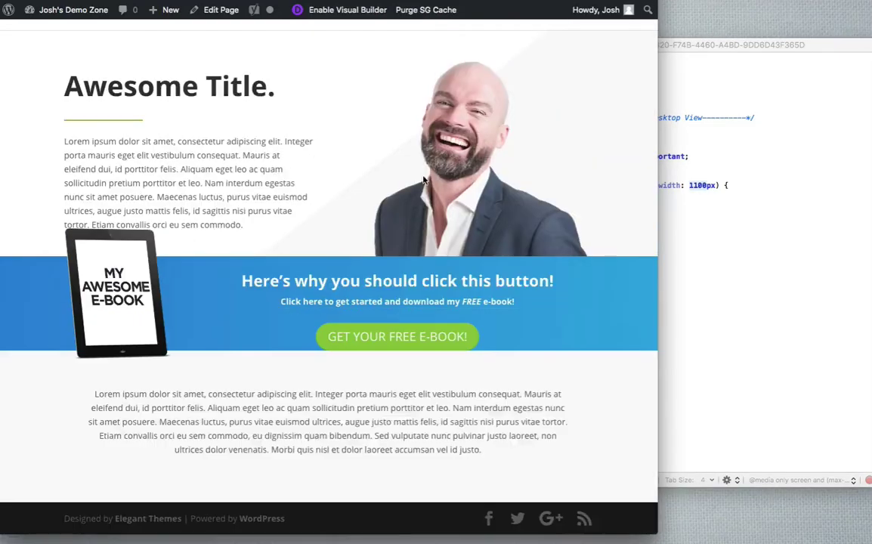
left_click(420, 15)
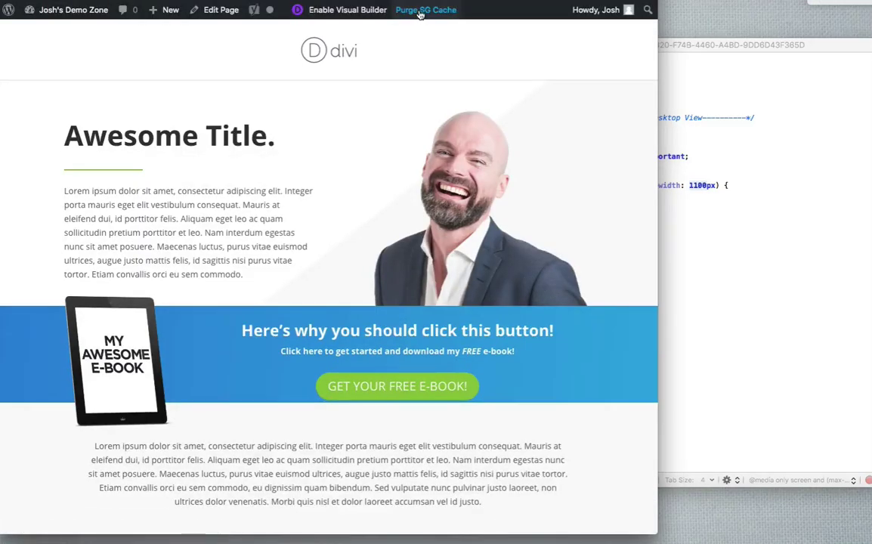
left_click_drag(662, 529, 573, 521)
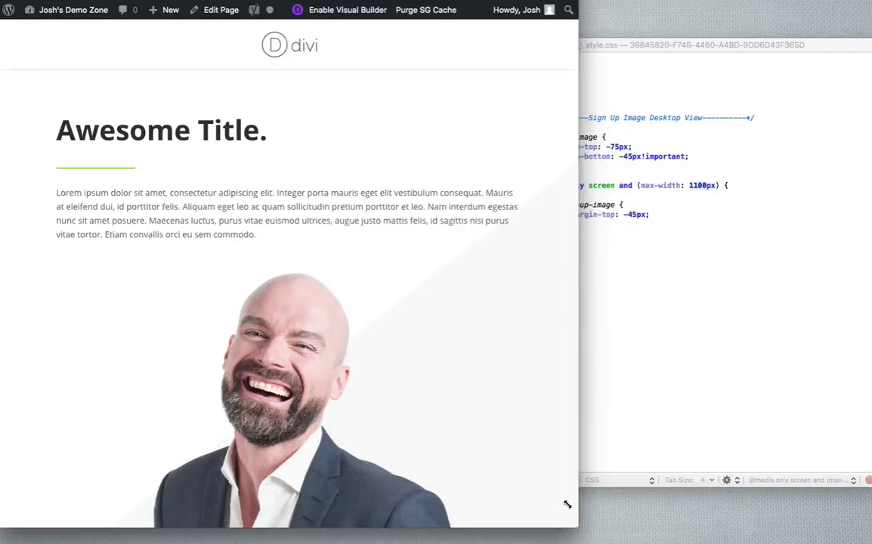
scroll(475, 217, "down", 10)
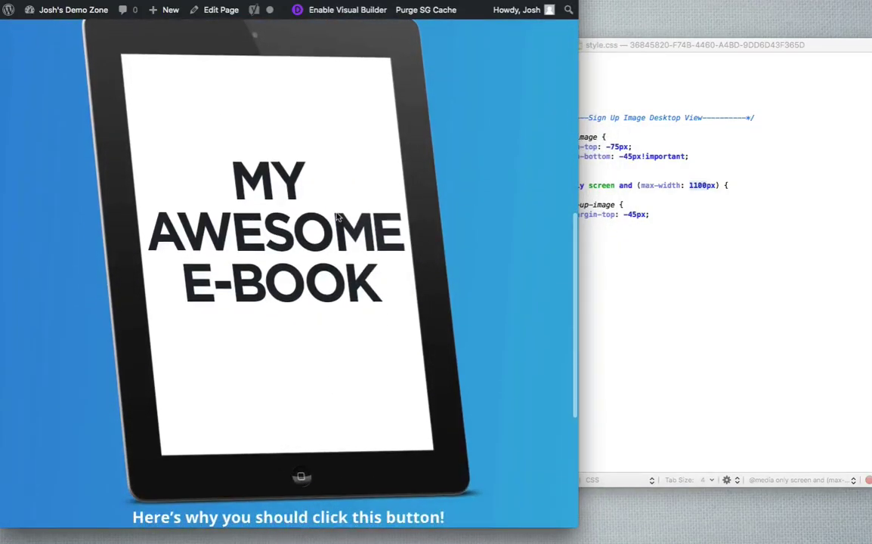
left_click_drag(586, 527, 871, 543)
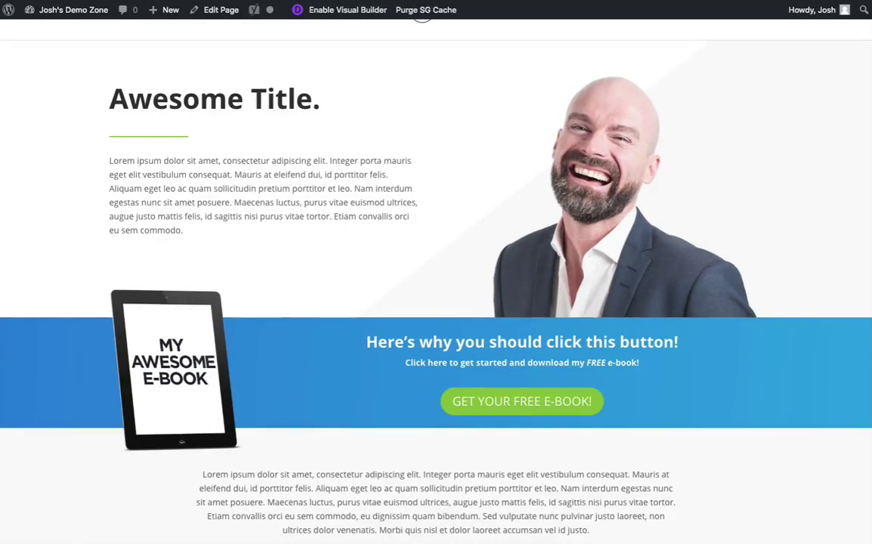
- Paste a 980px tablet .sign-up-image rule: margin-top -66px, margin-bottom -18px!important, max-width 325px
key("super+Tab")
key("super+Tab")
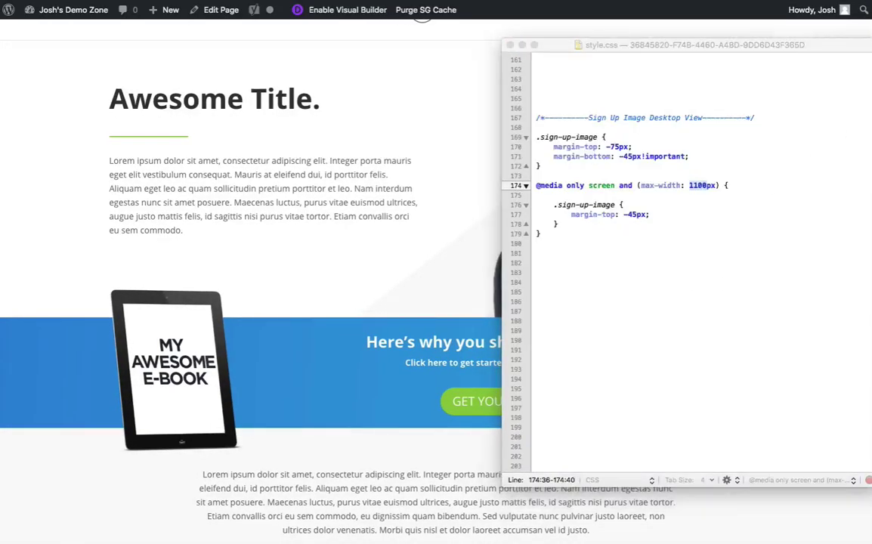
left_click(585, 296)
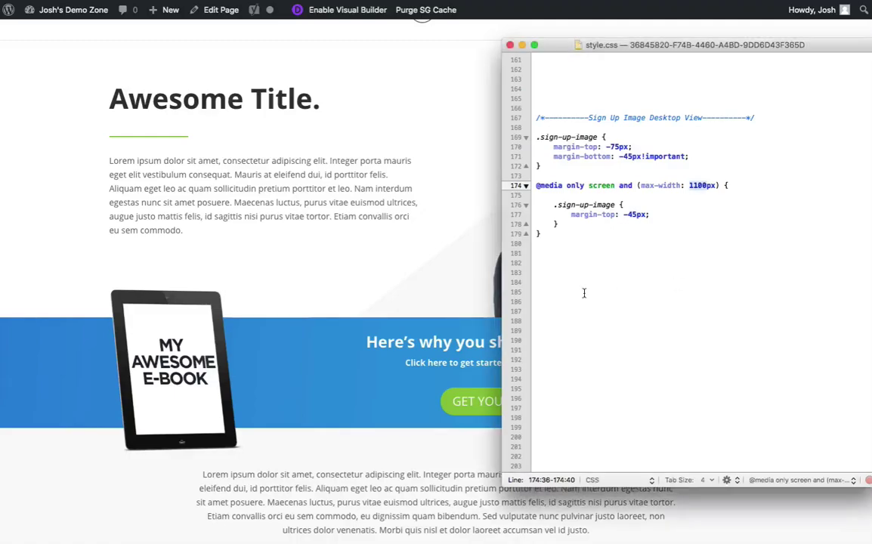
left_click(589, 282)
left_click(578, 260)
type("/*----------Sign Up Image Tablet View----------*/  @media only screen and (max-width: 980px) {  .sign-up-image {     margin-top: -66px;     margin-bottom: -18px!important;     max-width: 325px; } }")
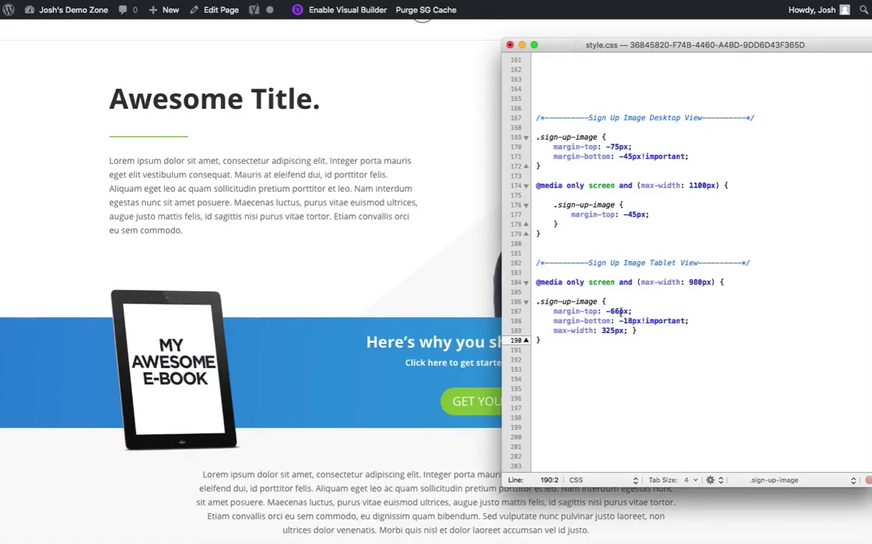
triple_click(573, 331)
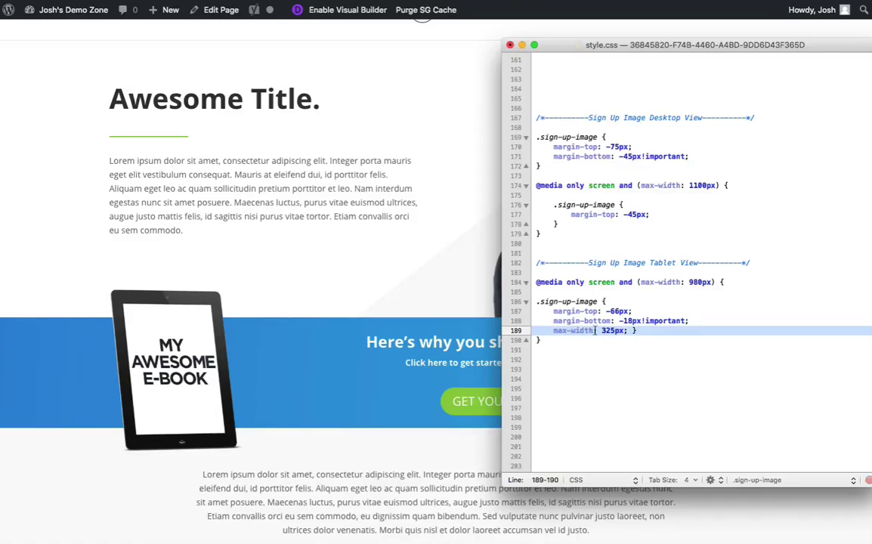
key("super+Tab")
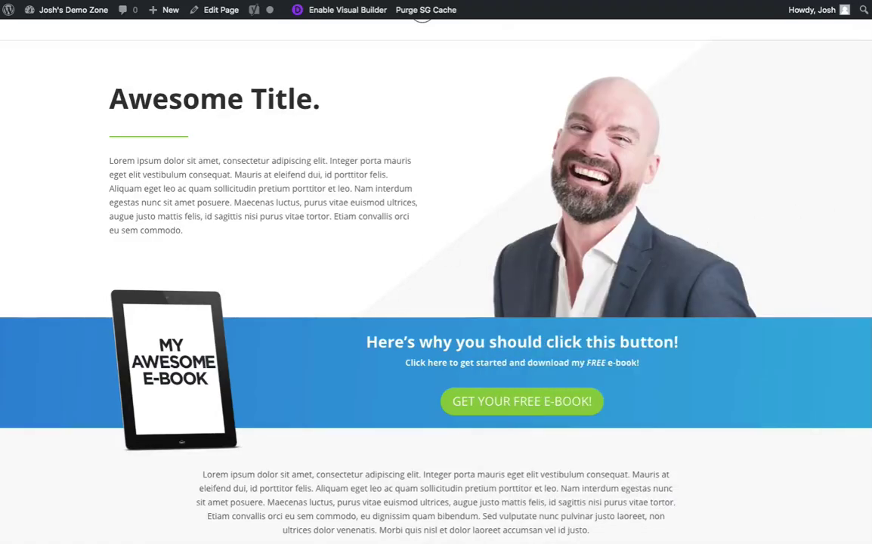
key("super+Tab")
key("super+Tab")
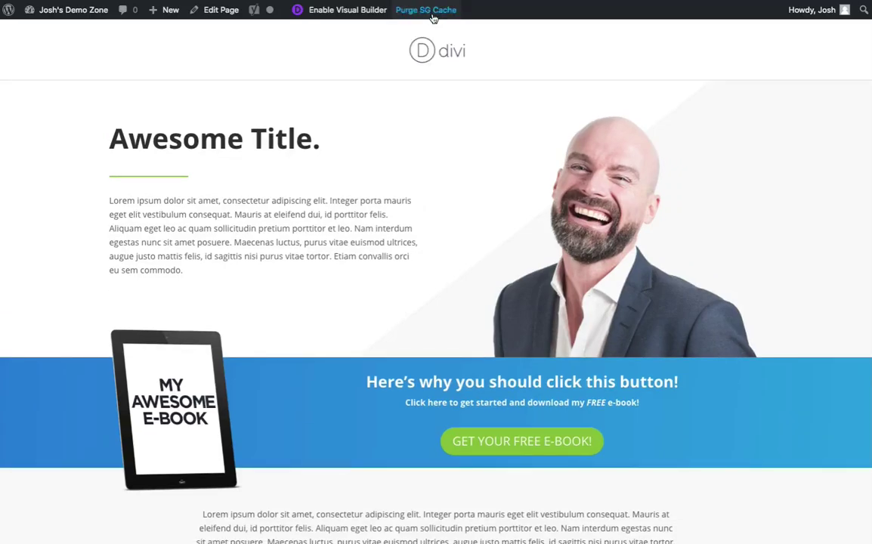
- Open DevTools and narrow the browser window to tablet width
right_click(776, 342)
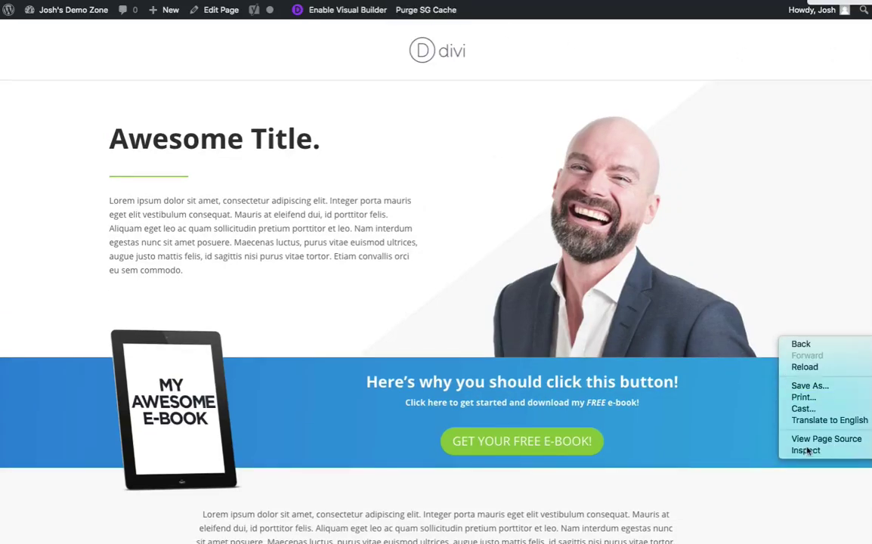
left_click(804, 450)
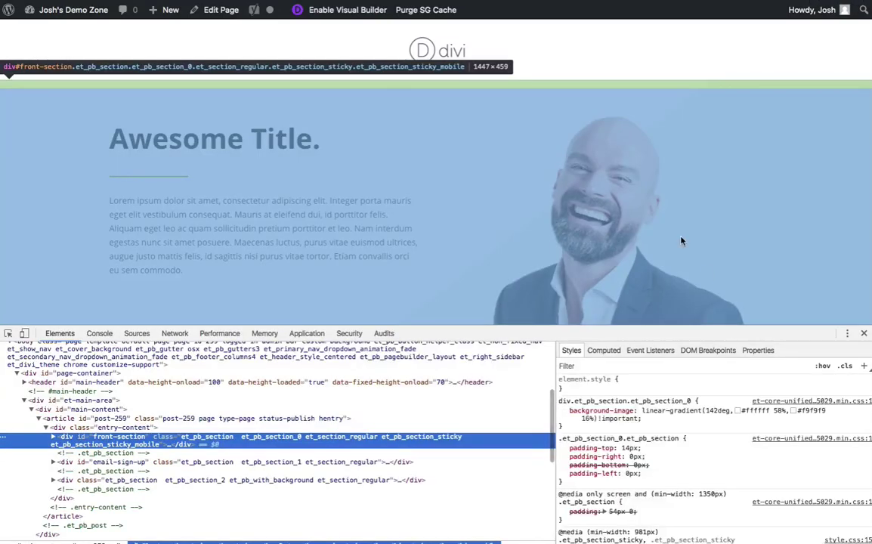
scroll(613, 211, "down", 2)
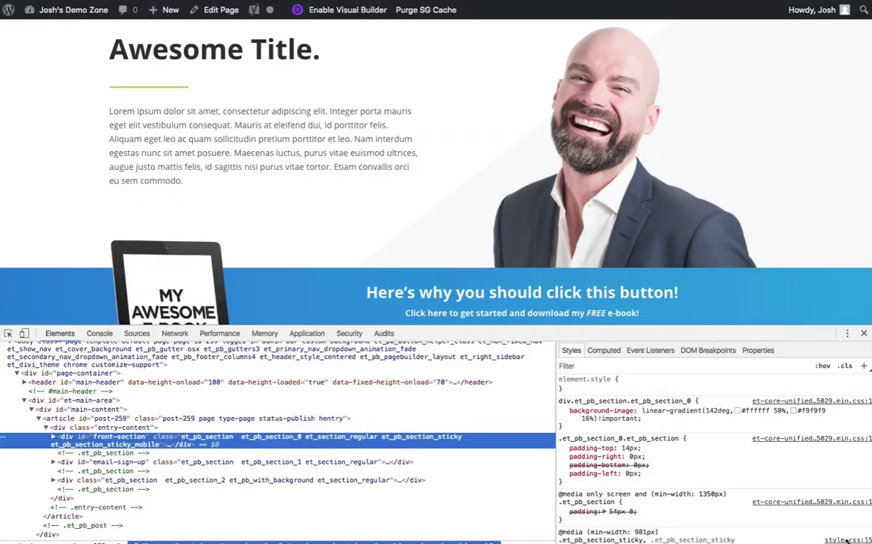
left_click_drag(861, 541, 574, 539)
scroll(469, 124, "down", 6)
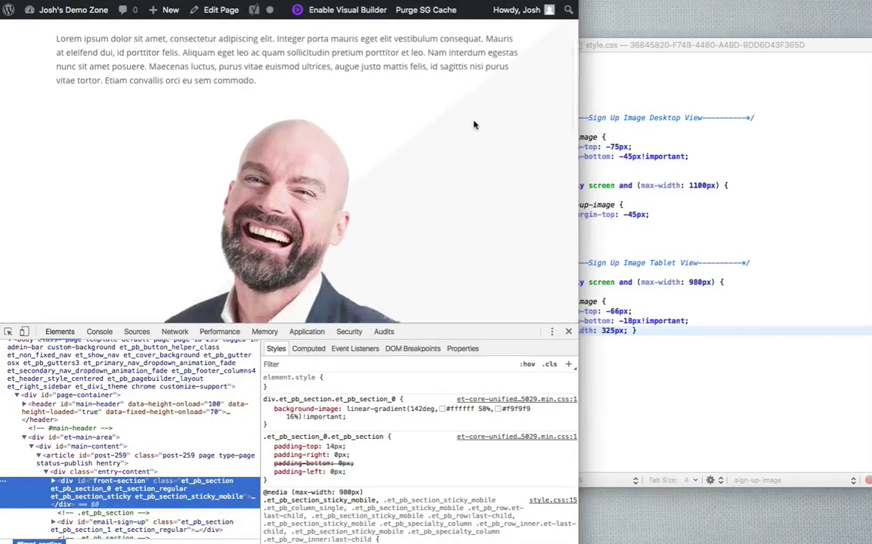
- Inspect the e-book image and raise its .sign-up-image max-width from 325px to 355px in Styles
right_click(310, 149)
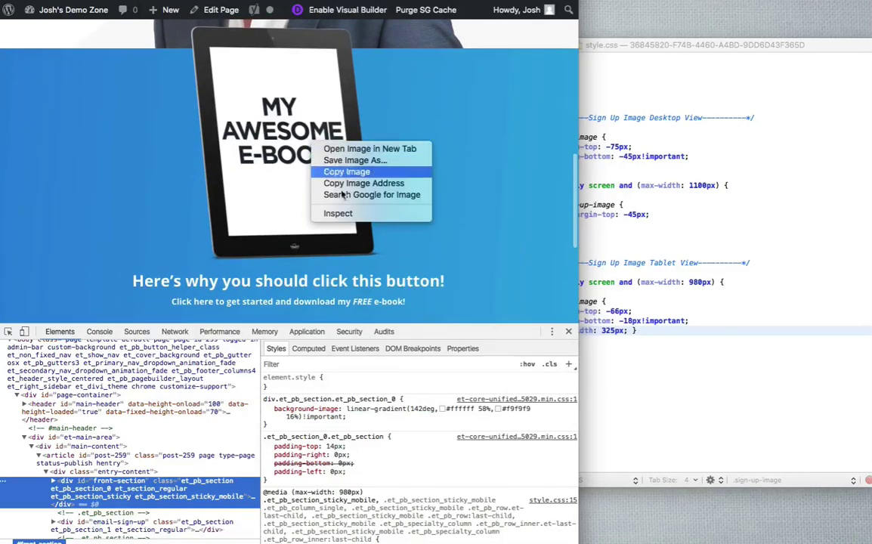
left_click(333, 214)
mouse_move(137, 404)
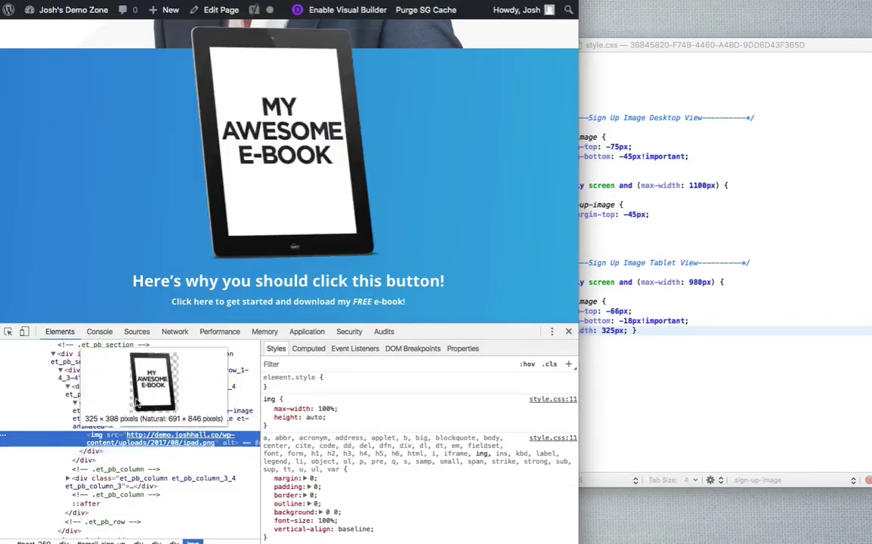
left_click(114, 412)
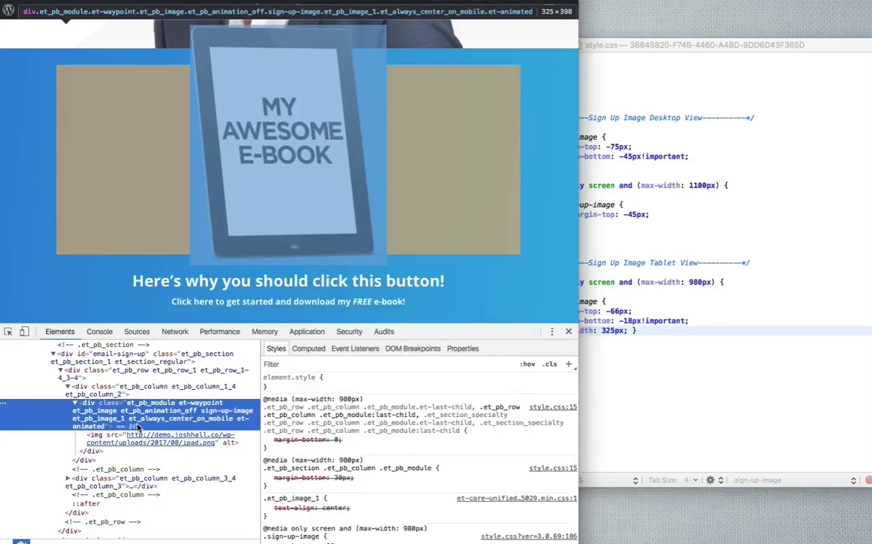
scroll(389, 412, "down", 3)
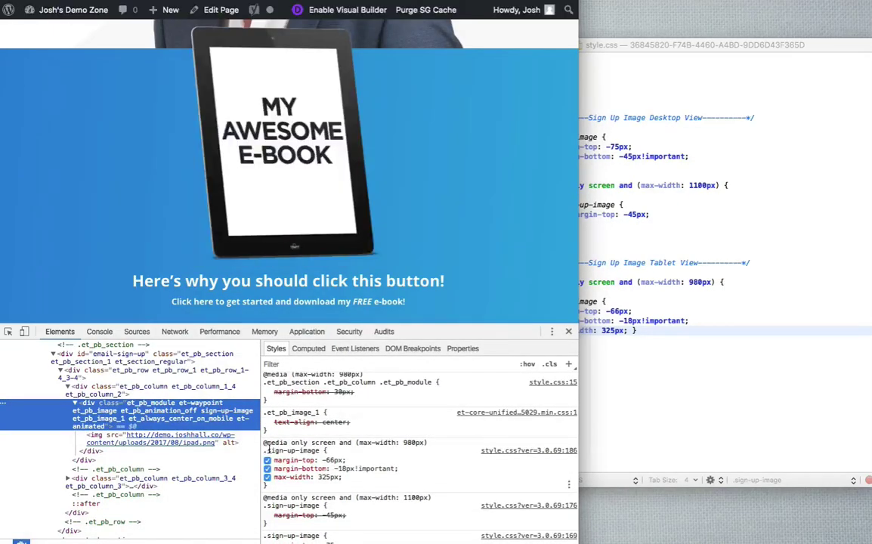
scroll(306, 468, "down", 1)
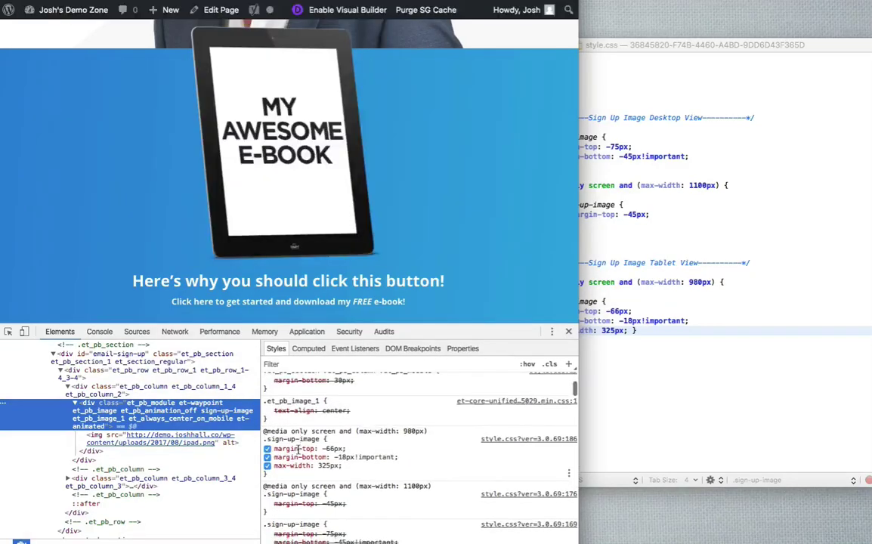
left_click(323, 463)
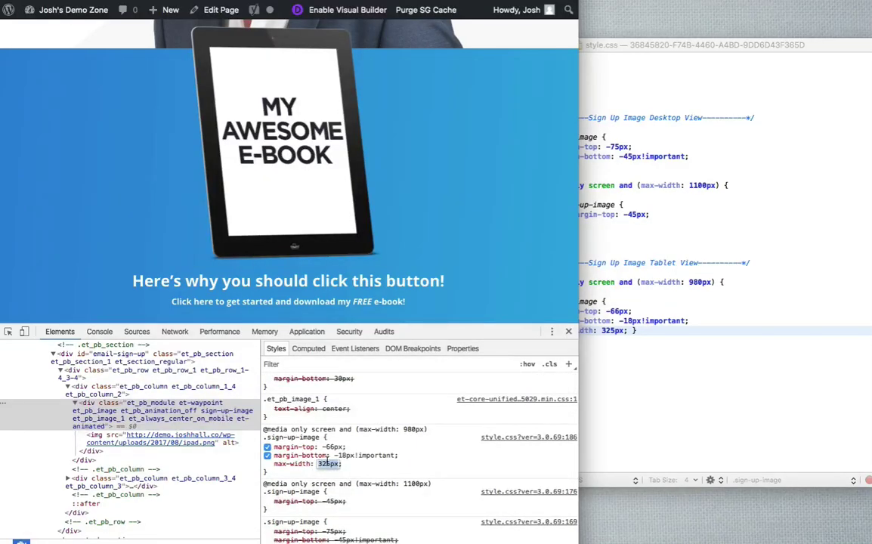
key("shift+Up")
key("shift+Up")
key("shift+Up")
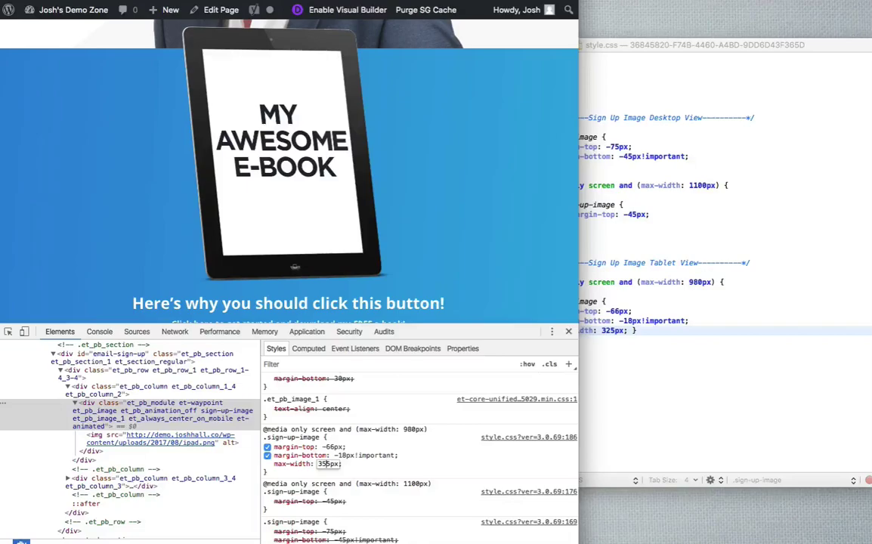
scroll(442, 267, "up", 3)
scroll(442, 267, "down", 2)
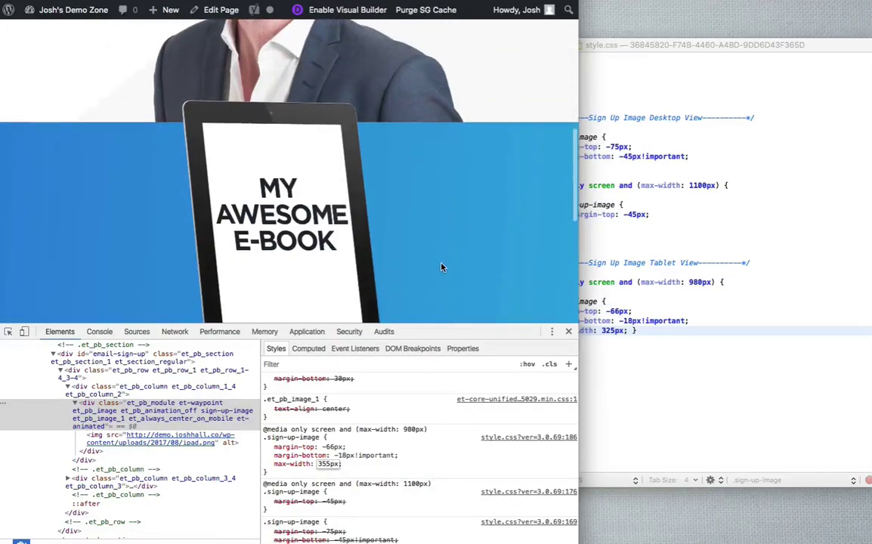
- Change the tablet max-width in style.css to 355px, close DevTools, and purge the SG cache
left_click(727, 259)
left_click(604, 330)
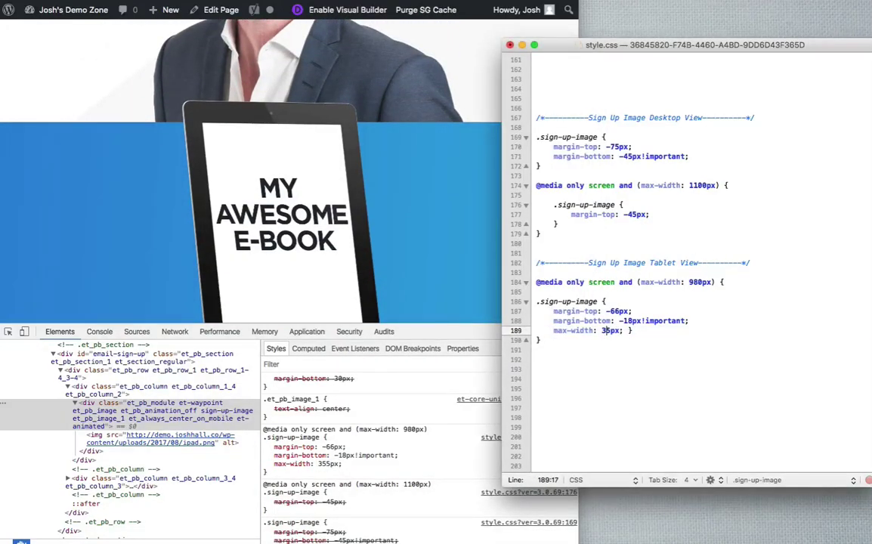
left_click(434, 227)
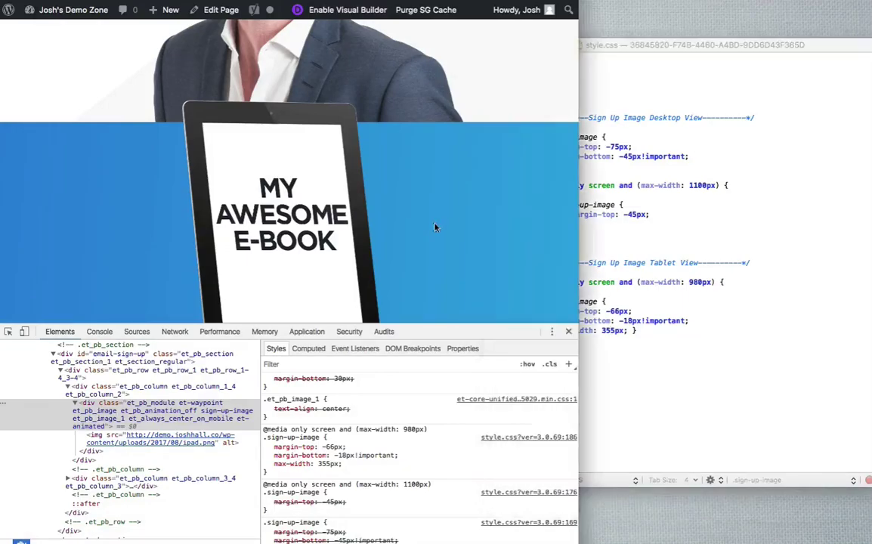
left_click(570, 331)
scroll(498, 214, "up", 8)
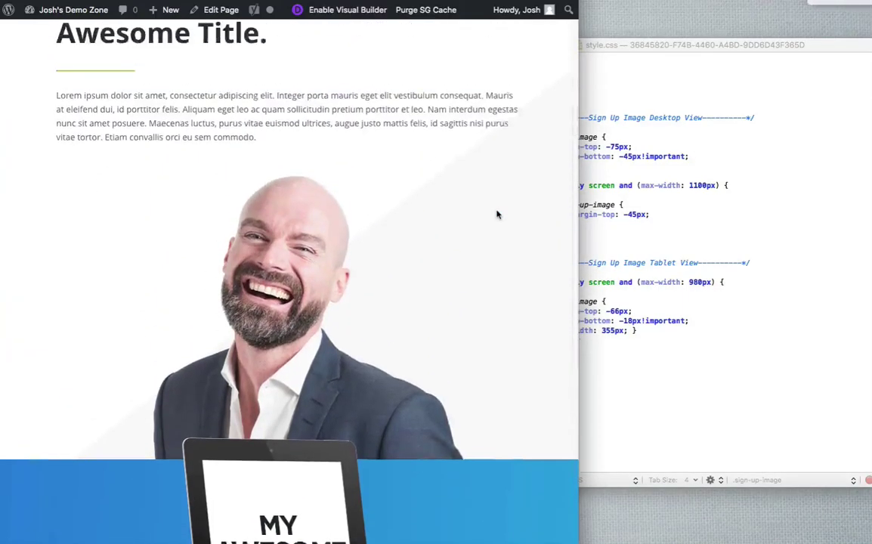
left_click(436, 15)
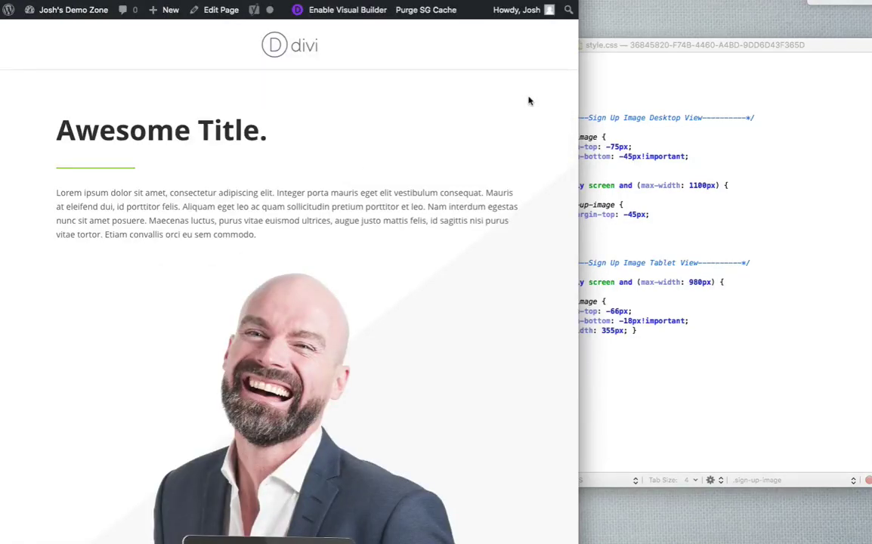
- Widen the browser back to desktop width and check the e-book overlap
scroll(529, 100, "down", 10)
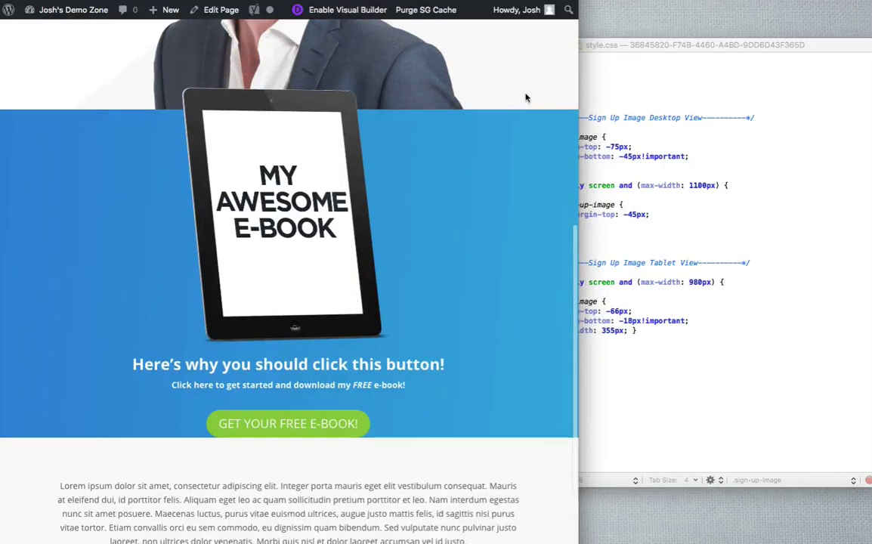
scroll(527, 98, "down", 1)
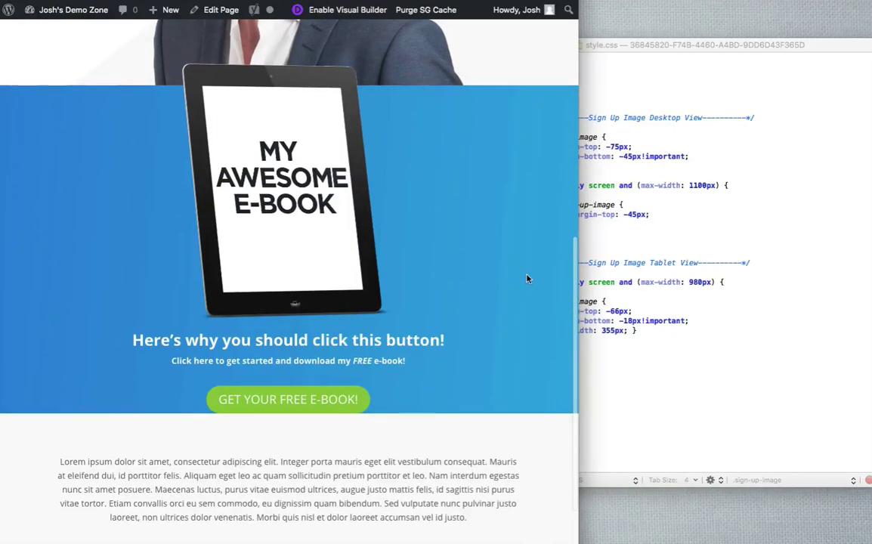
left_click_drag(578, 280, 834, 320)
scroll(189, 369, "up", 6)
scroll(186, 439, "down", 3)
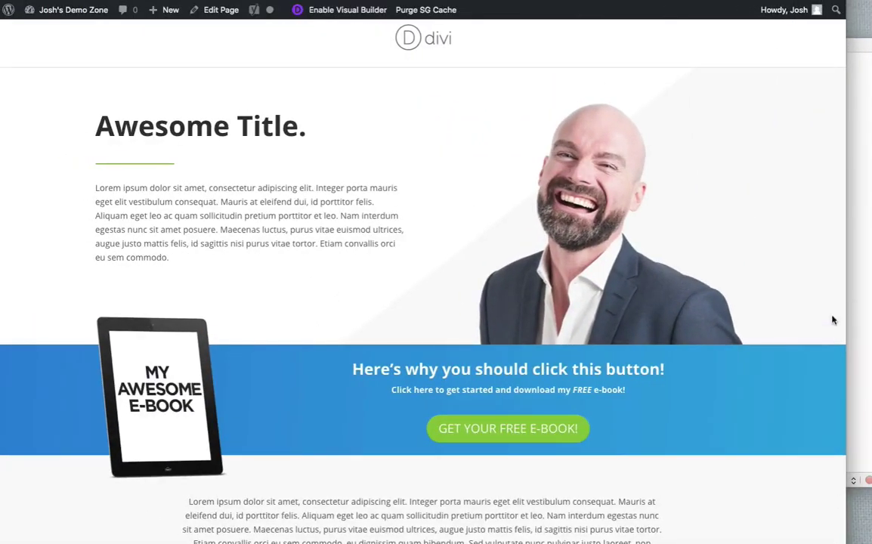
- Paste a mobile-view copy of the sign-up-image rule, deleting its margin lines to keep only max-width
left_click(857, 301)
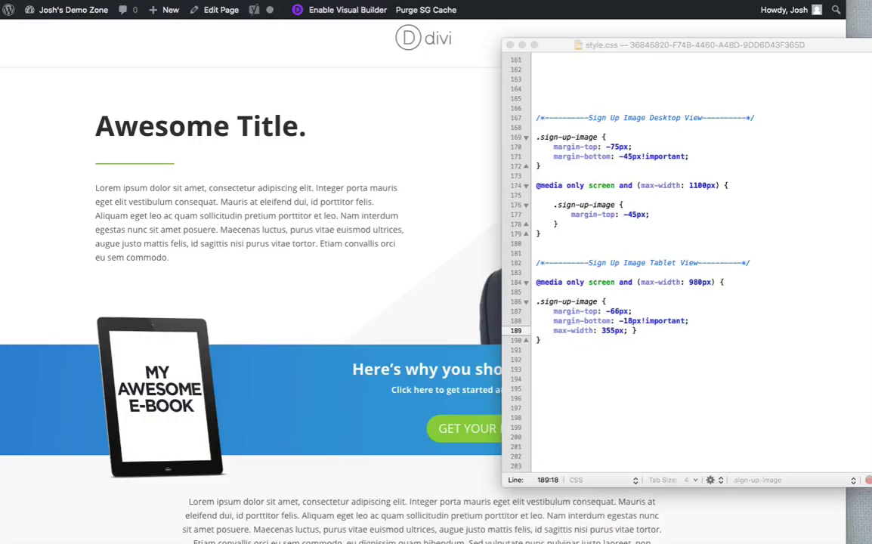
left_click(536, 369)
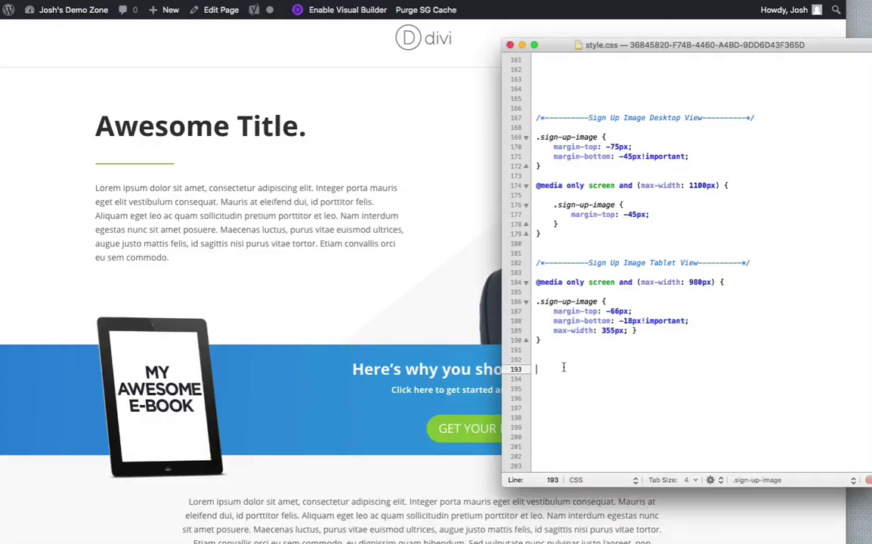
type("/*----------Sign Up Image Mobile View----------*/  @media only screen and (max-width: 479px) {  .sign-up-image {     margin-top: -66px;     margin-bottom: -18px!important;     max-width: 175px; } }")
scroll(571, 367, "down", 1)
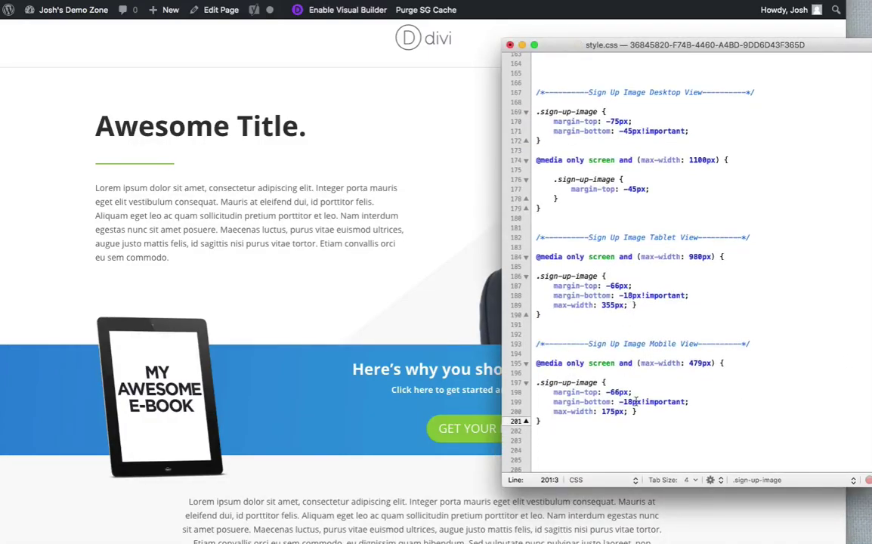
left_click_drag(695, 401, 527, 395)
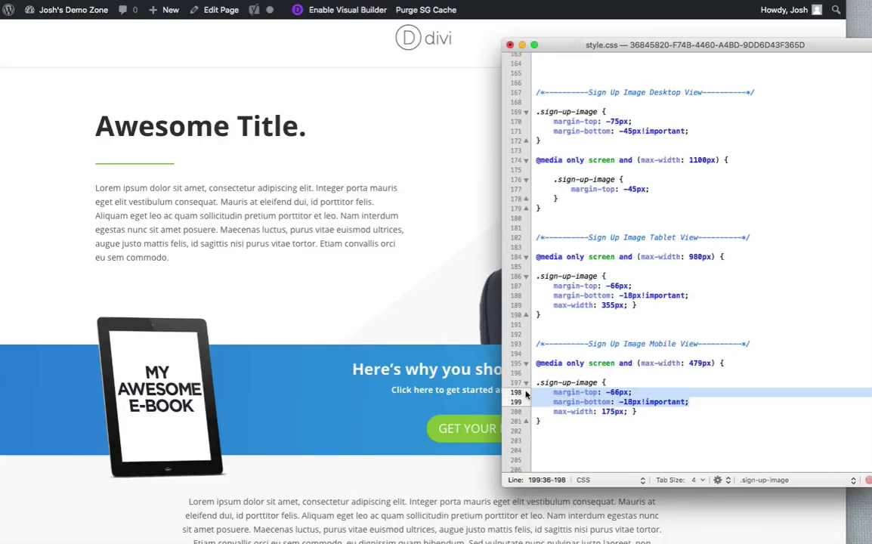
key("BackSpace")
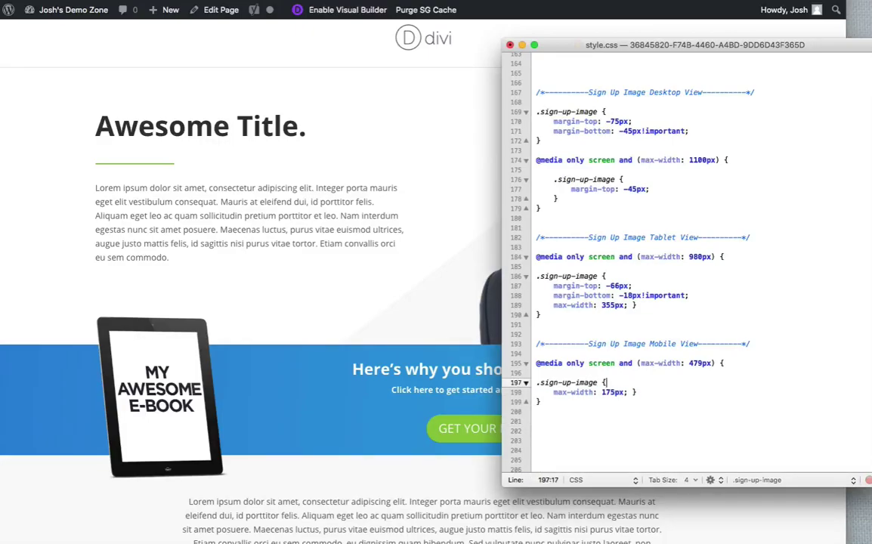
left_click(647, 393)
left_click(433, 246)
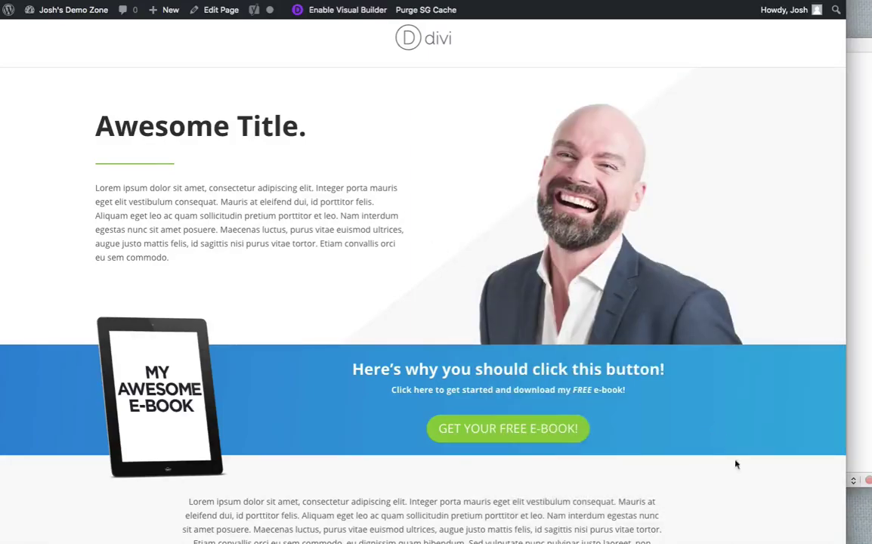
- Inspect the man's photo, switch to iPhone 6 emulation, reload, and scroll to the e-book section
right_click(629, 276)
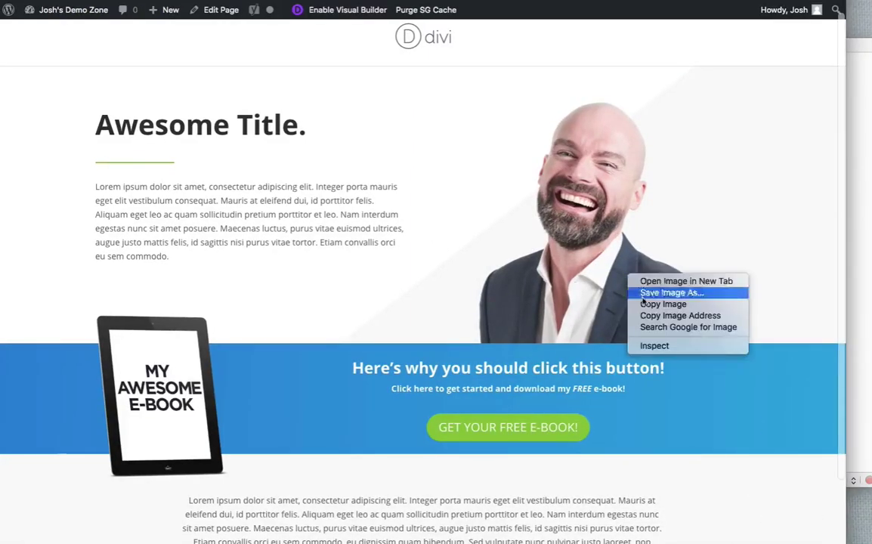
left_click(655, 346)
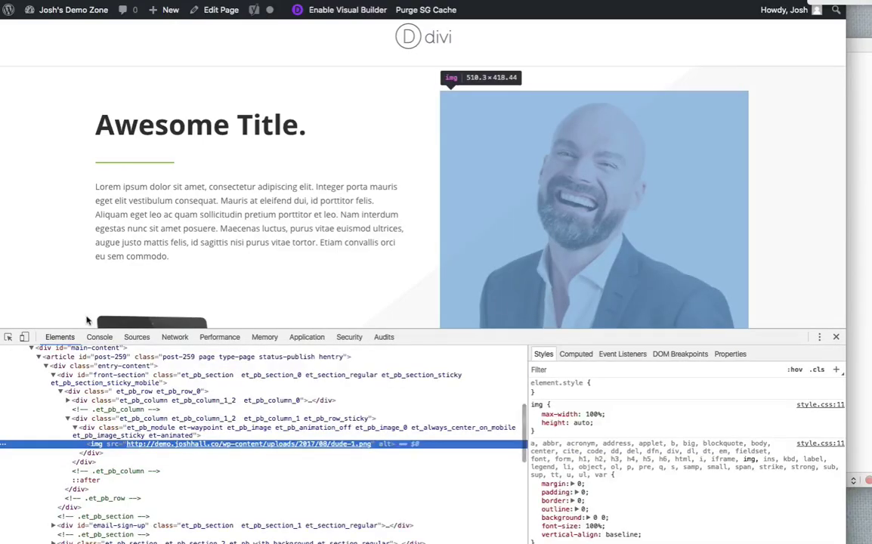
key("super+shift+m")
left_click(381, 11)
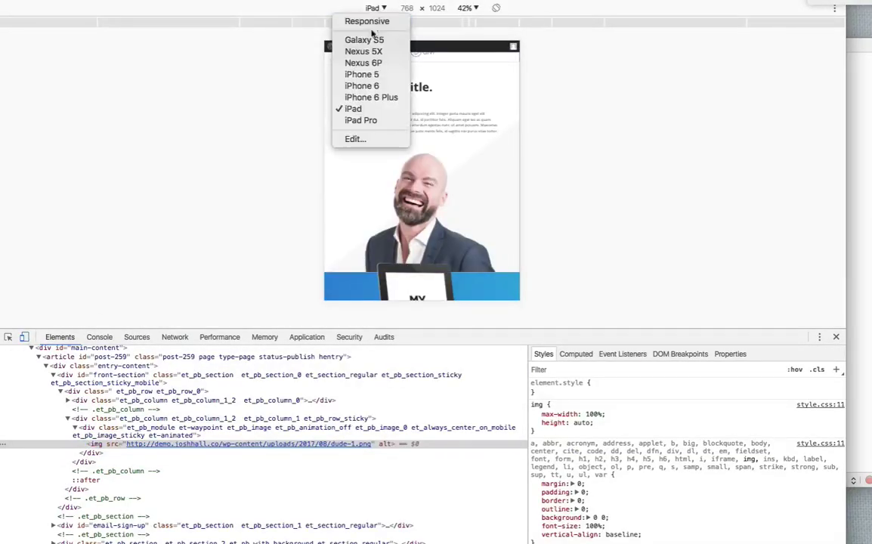
left_click(325, 82)
scroll(470, 121, "down", 5)
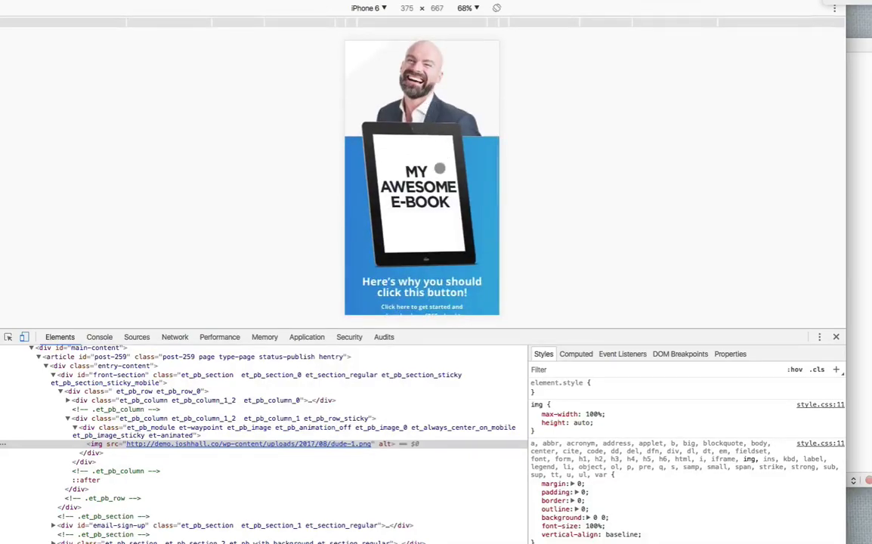
left_click(24, 337)
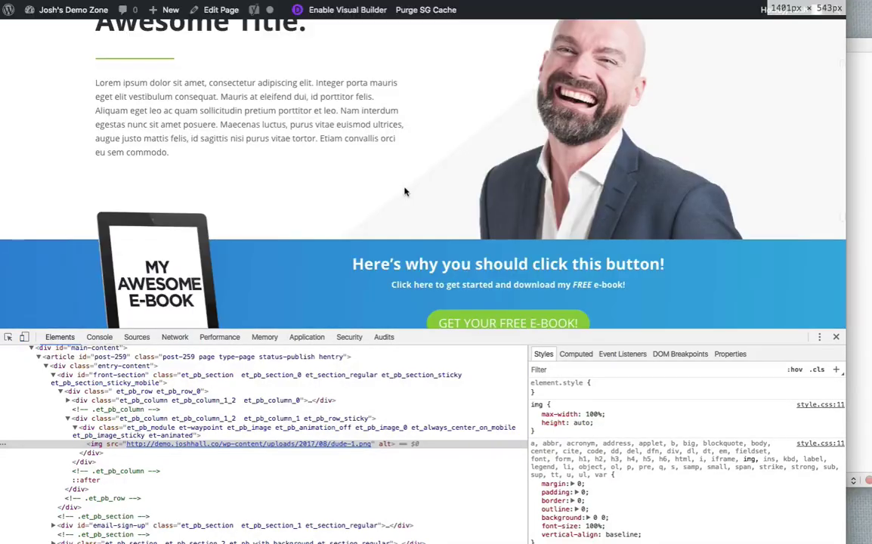
key("ctrl+r")
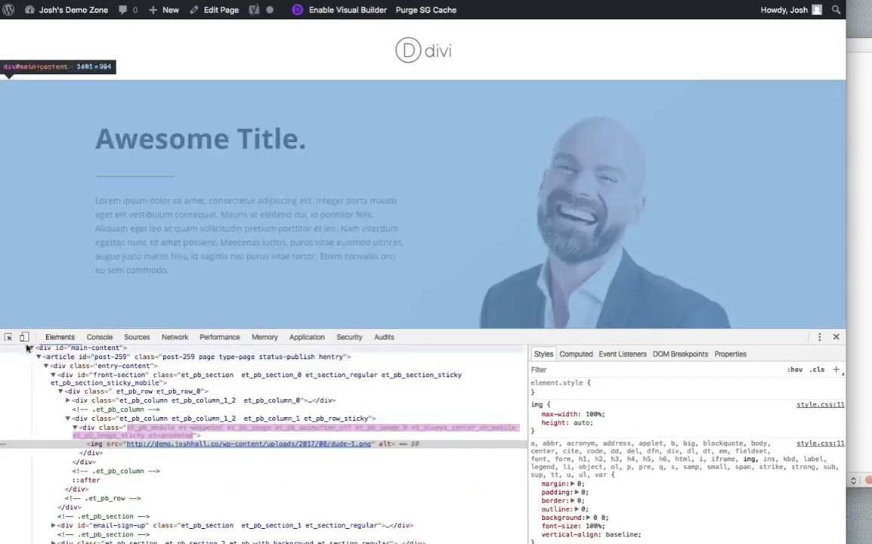
left_click(24, 337)
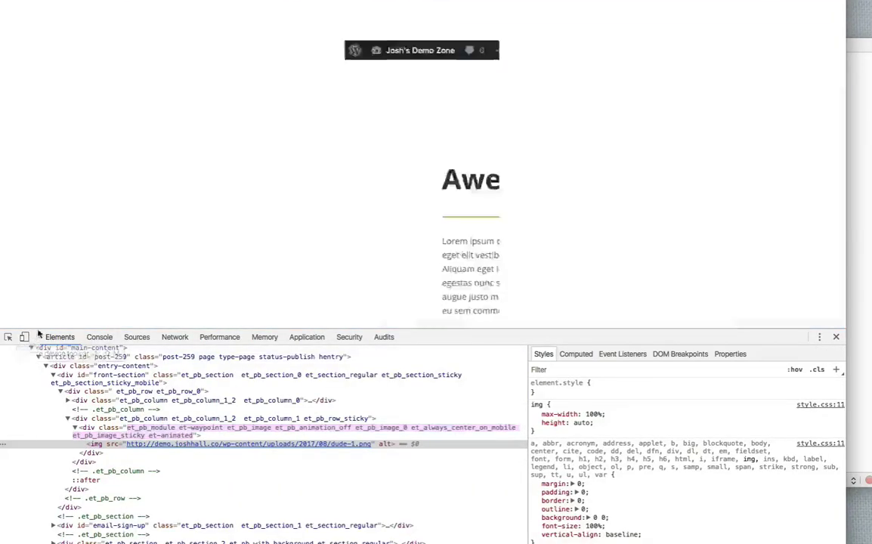
scroll(460, 101, "down", 6)
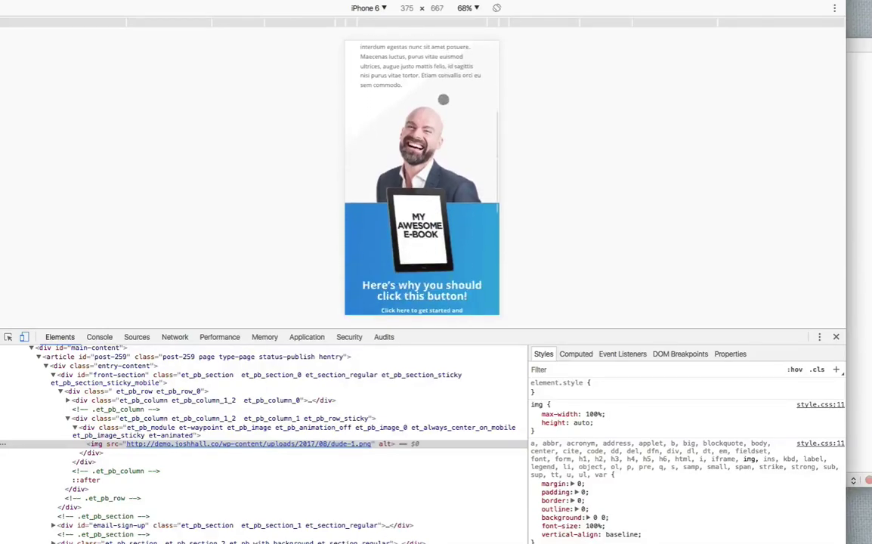
- Inspect the e-book's parent module and change the mobile .sign-up-image max-width from 175px to 205px
right_click(418, 168)
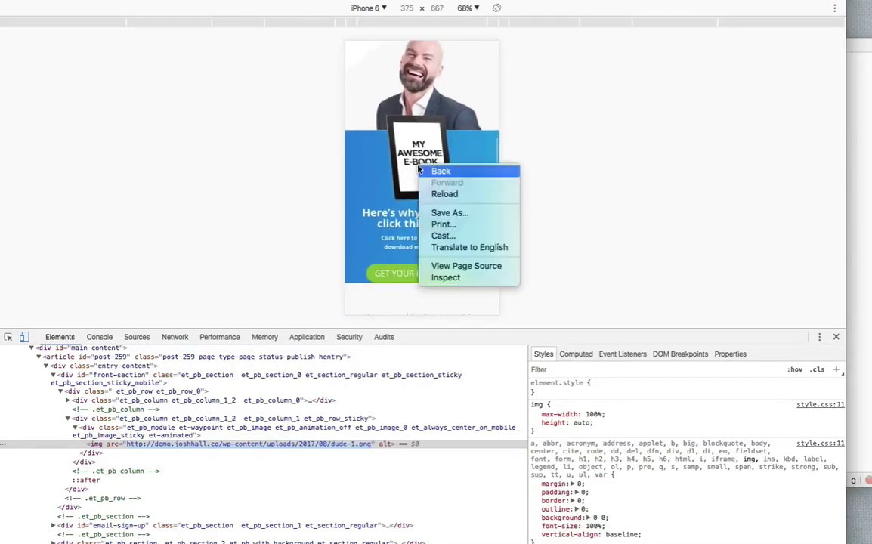
left_click(457, 277)
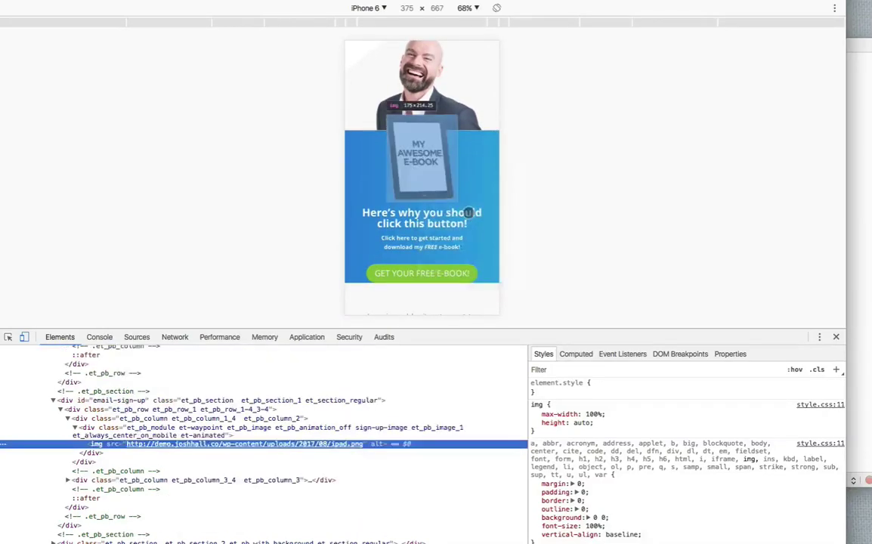
left_click(226, 427)
scroll(641, 425, "down", 3)
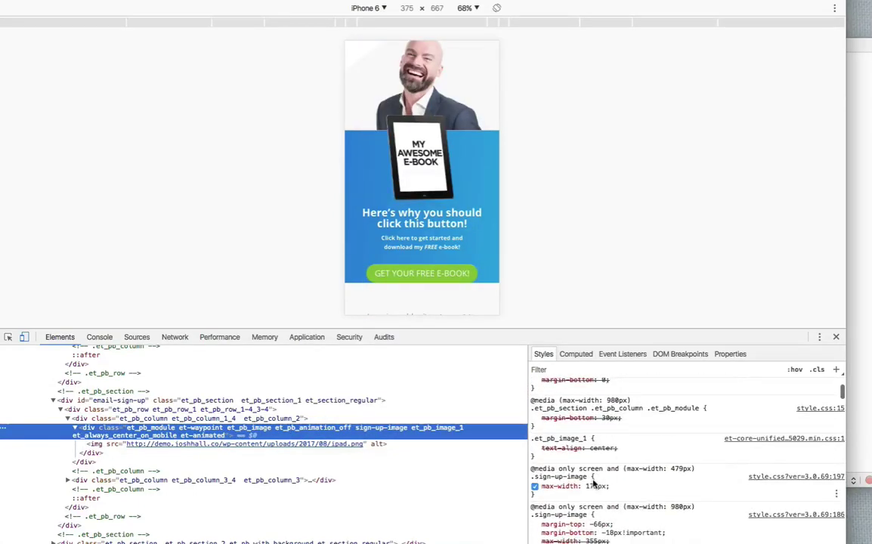
left_click(590, 486)
type("5px")
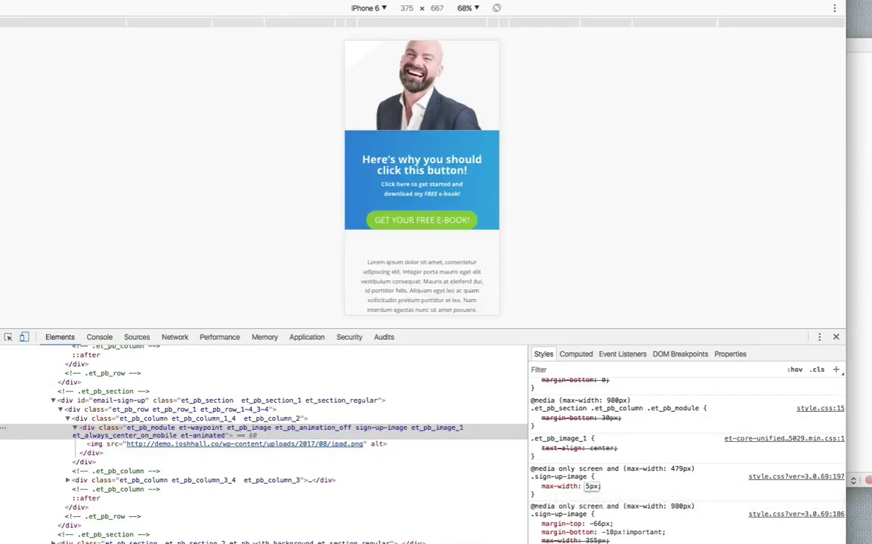
type("0")
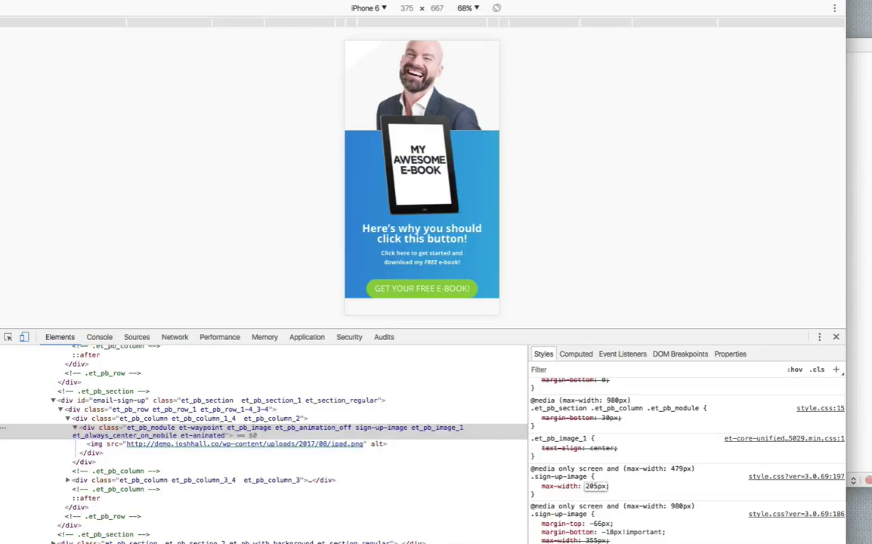
left_click(868, 223)
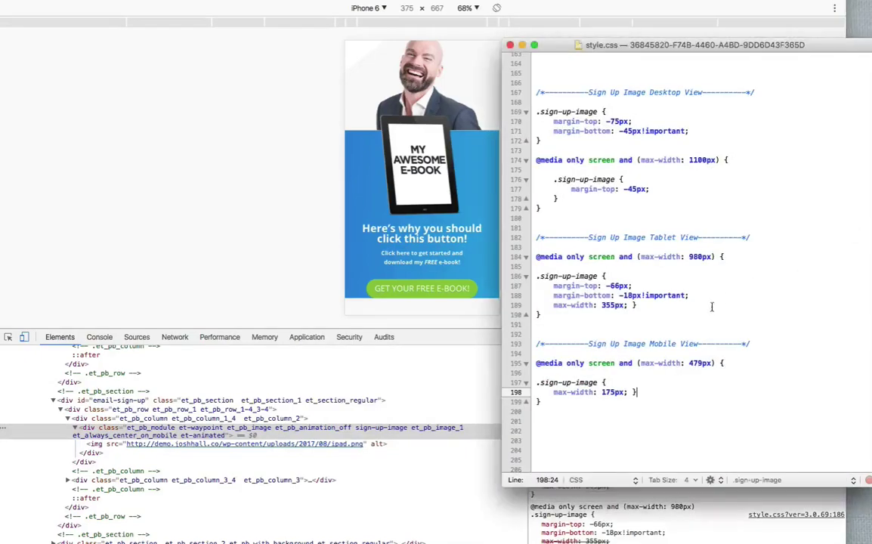
left_click(414, 157)
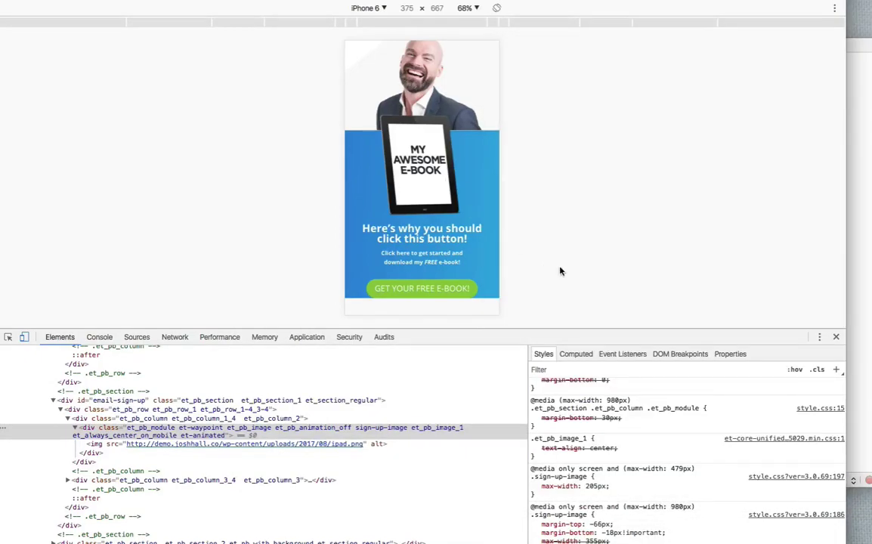
scroll(451, 268, "down", 3)
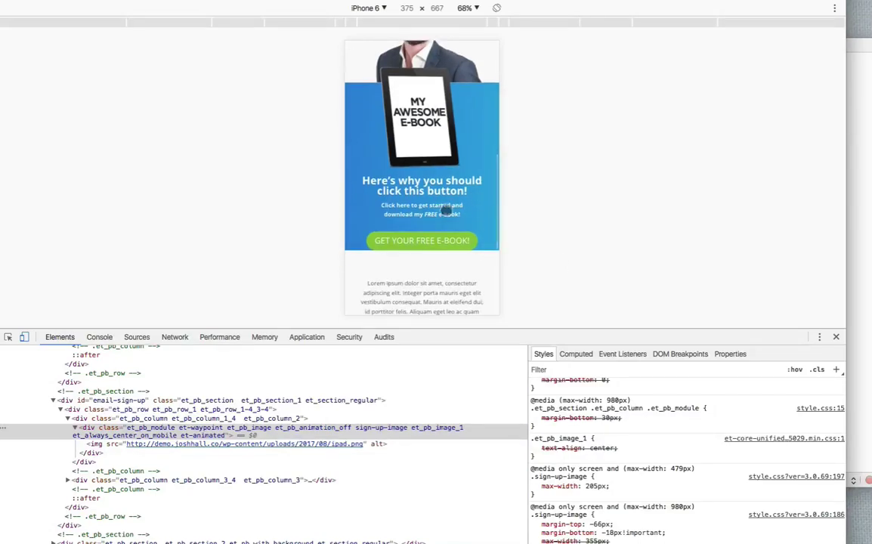
- Close DevTools, undo the accidental bottom-spacing drag, and exit the Visual Builder
left_click(836, 336)
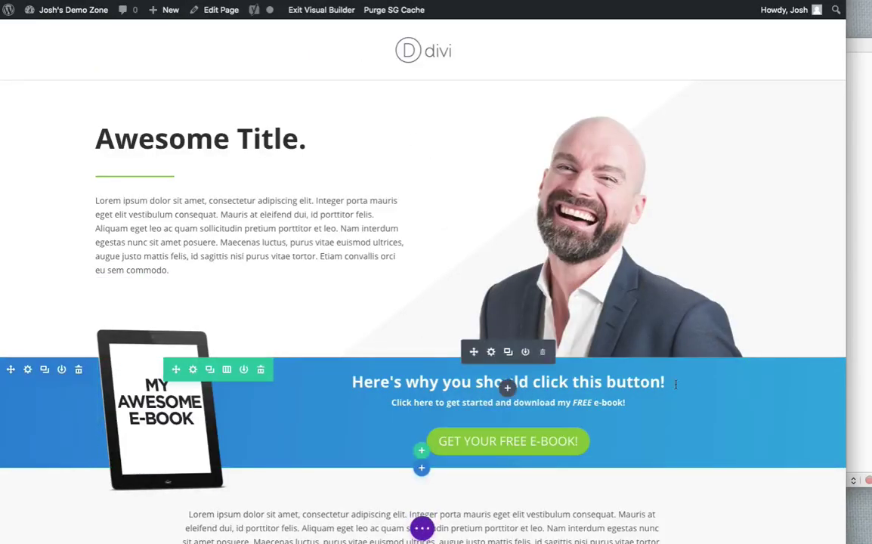
left_click_drag(740, 463, 738, 471)
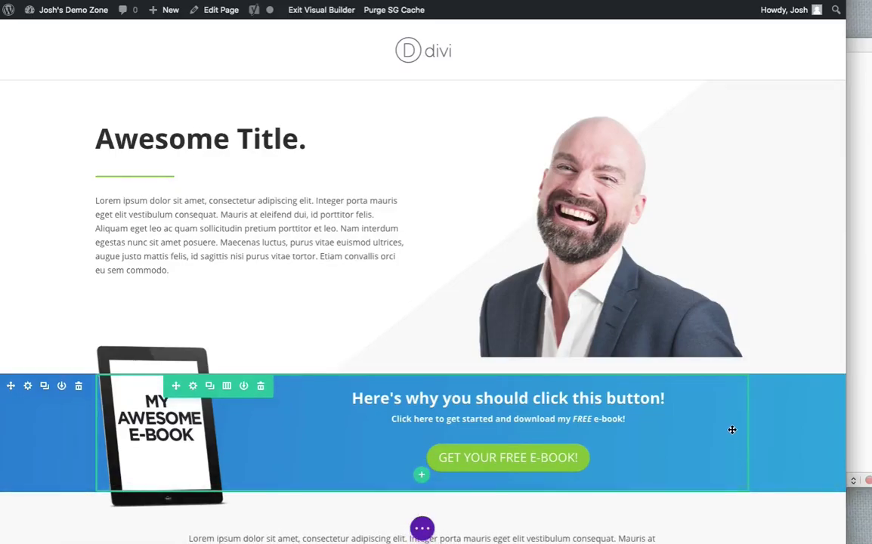
key("ctrl+z")
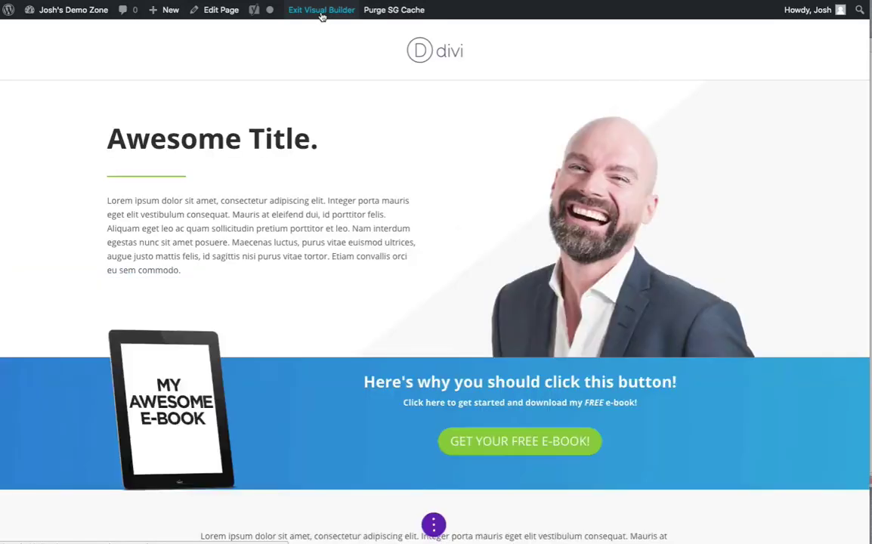
left_click(322, 11)
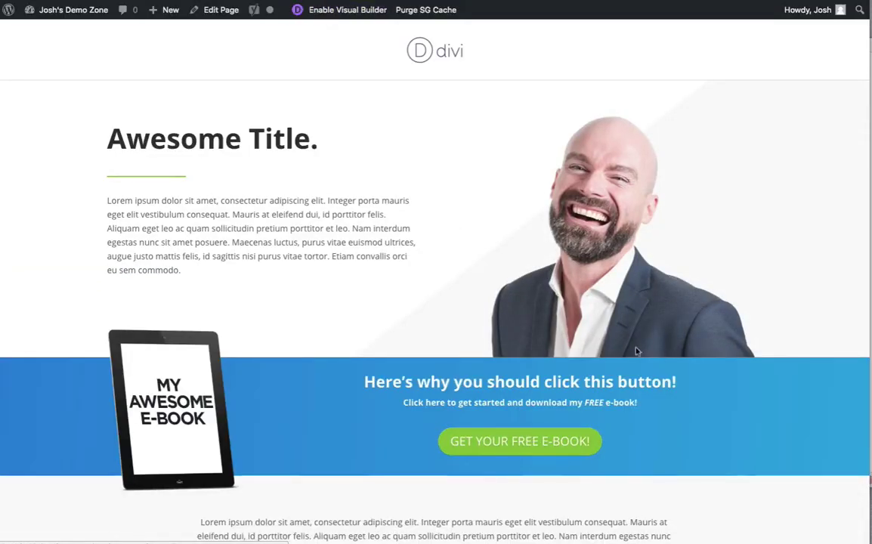
right_click(616, 320)
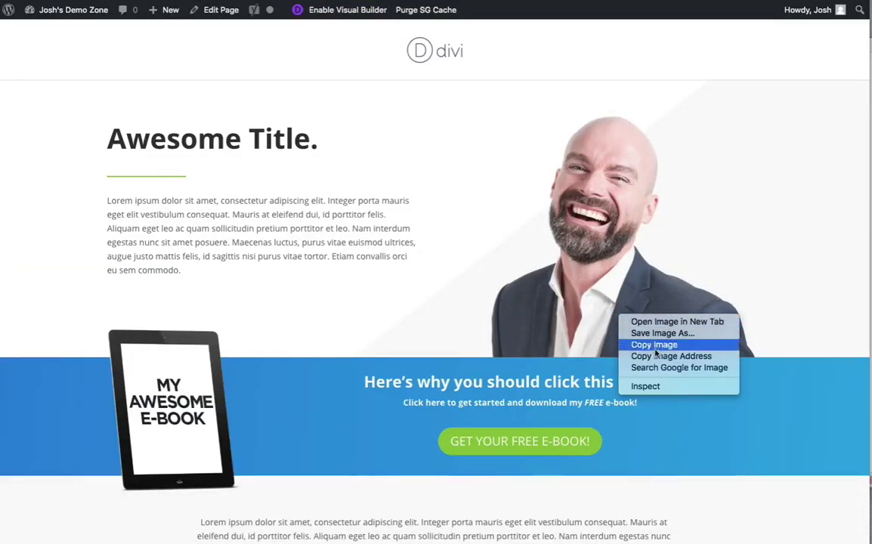
left_click(662, 387)
scroll(480, 143, "down", 5)
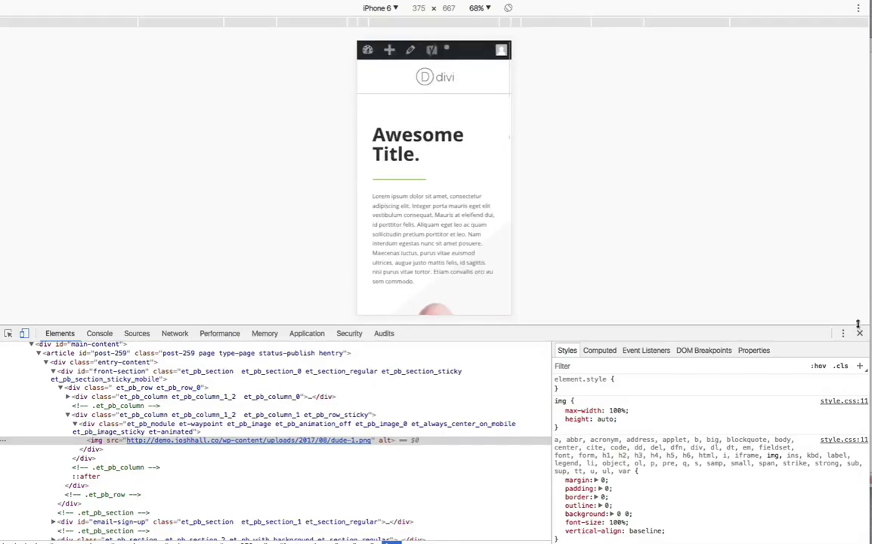
left_click(860, 335)
scroll(522, 223, "down", 2)
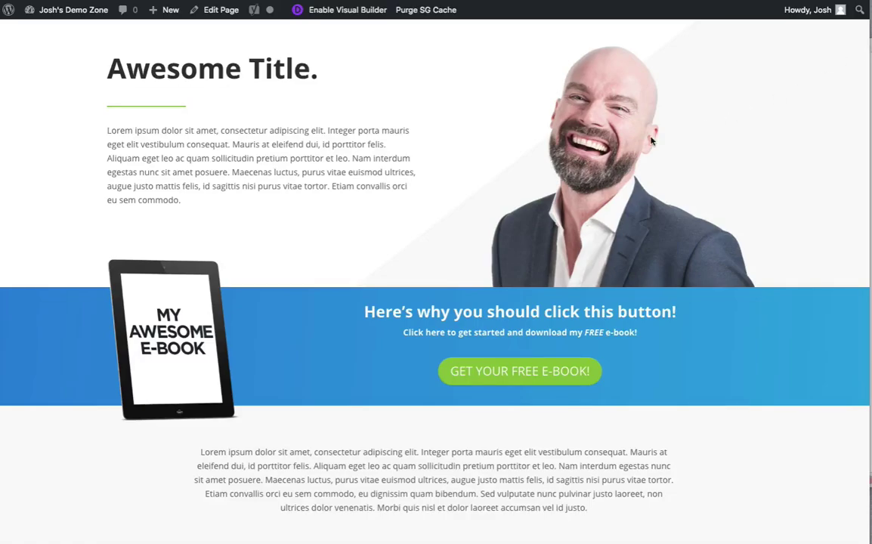
scroll(590, 143, "up", 2)
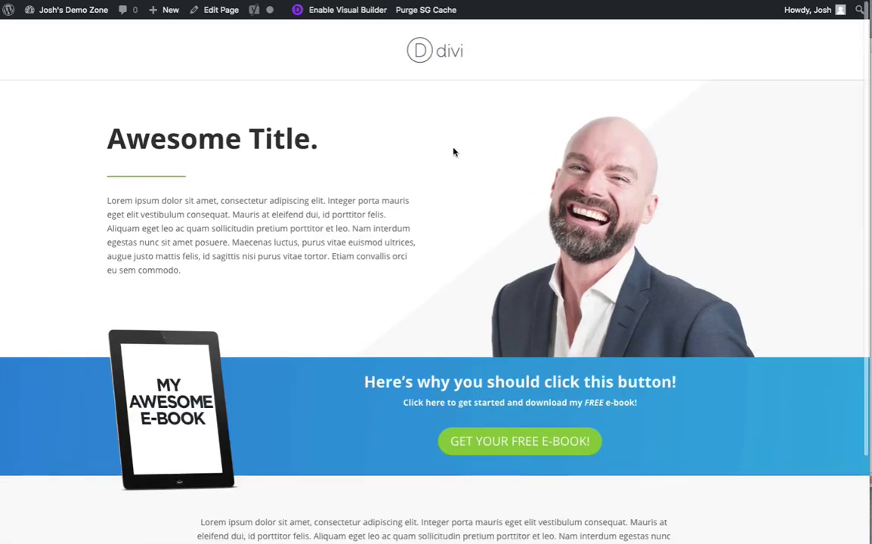
scroll(455, 152, "down", 2)
scroll(475, 229, "up", 2)
scroll(473, 215, "down", 1)
scroll(472, 211, "up", 1)
scroll(470, 207, "down", 1)
scroll(471, 205, "up", 1)
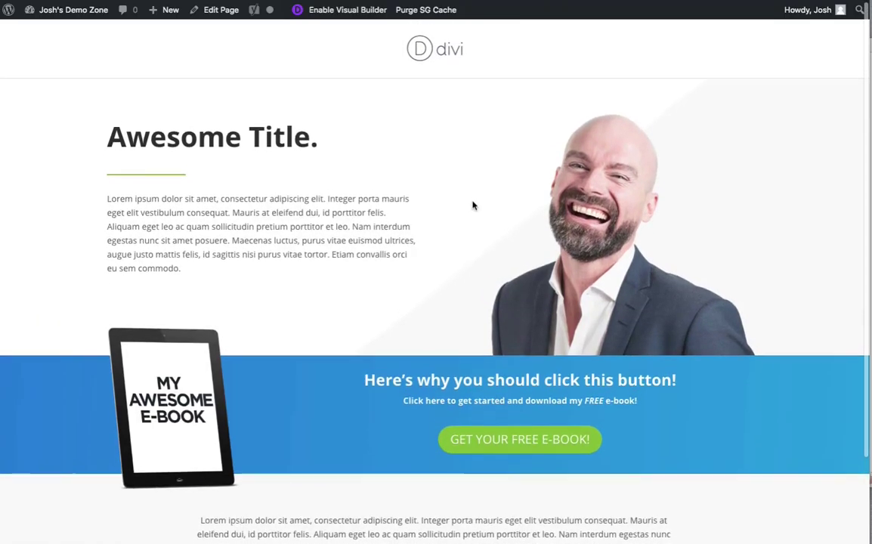
scroll(473, 204, "down", 1)
scroll(476, 205, "down", 2)
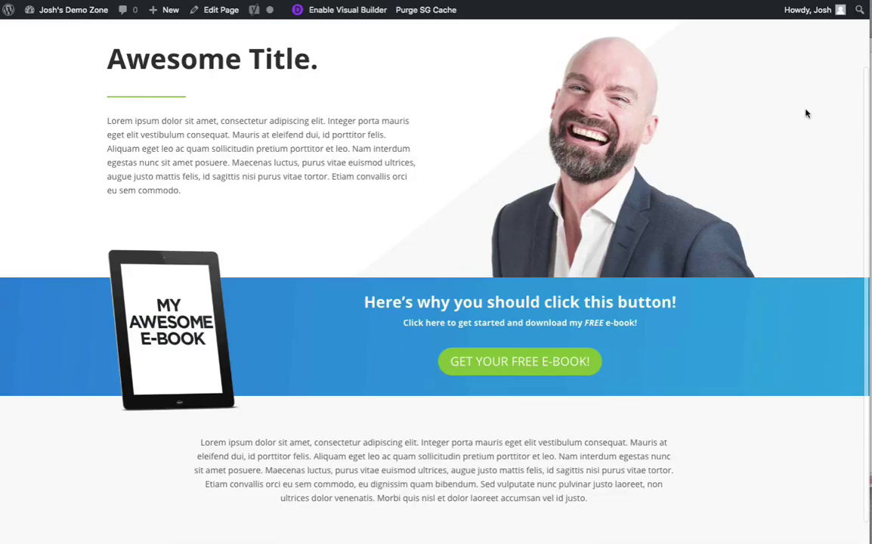
scroll(537, 187, "up", 2)
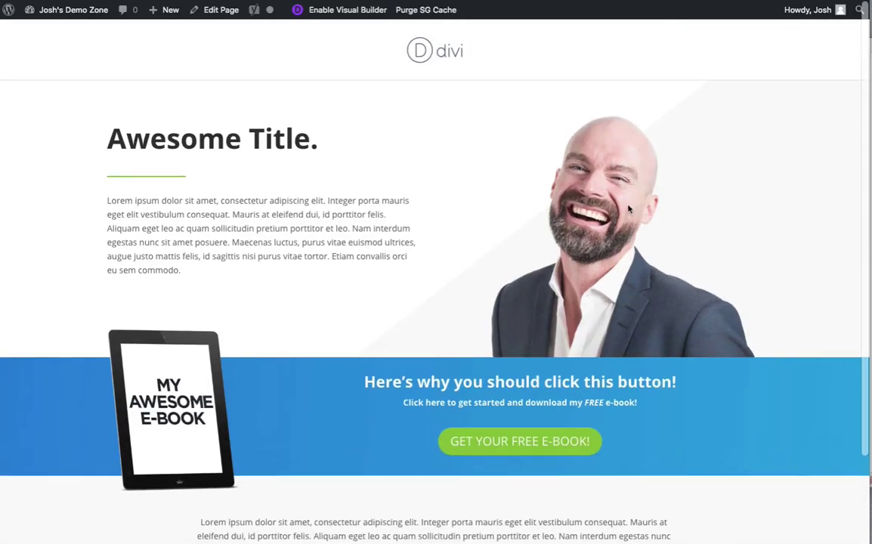
scroll(486, 193, "down", 3)
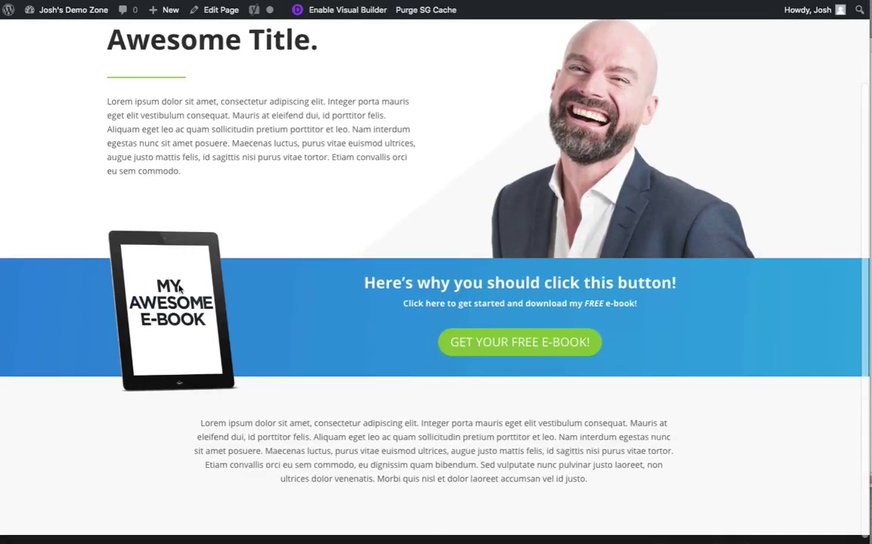
scroll(453, 342, "up", 2)
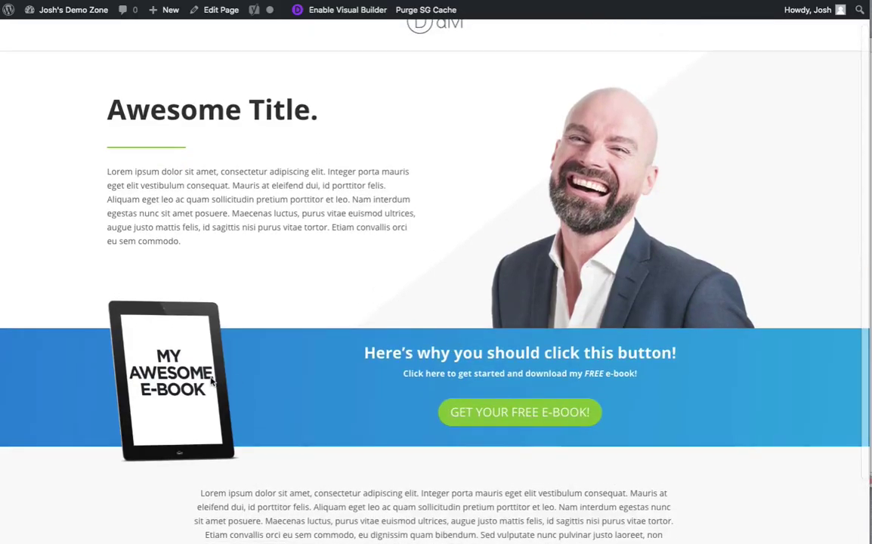
scroll(378, 269, "up", 1)
scroll(315, 227, "down", 2)
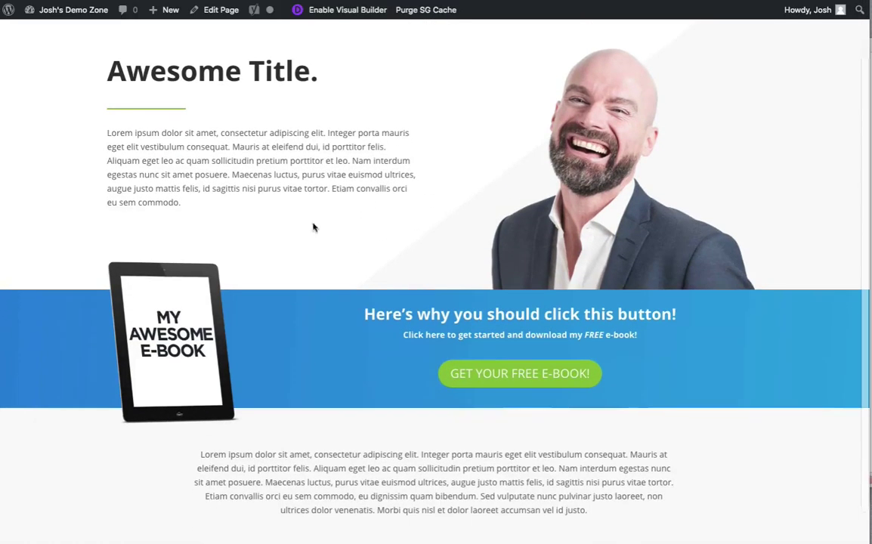
scroll(445, 241, "down", 2)
scroll(446, 242, "up", 3)
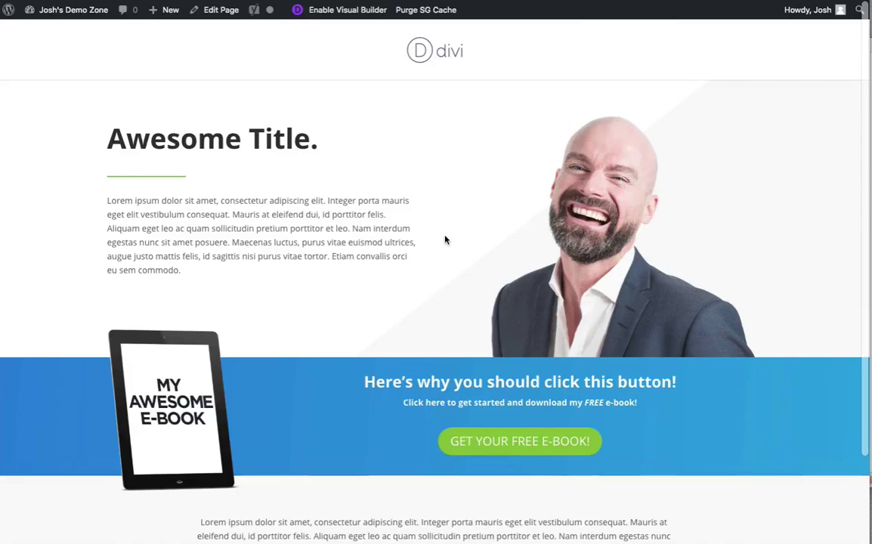